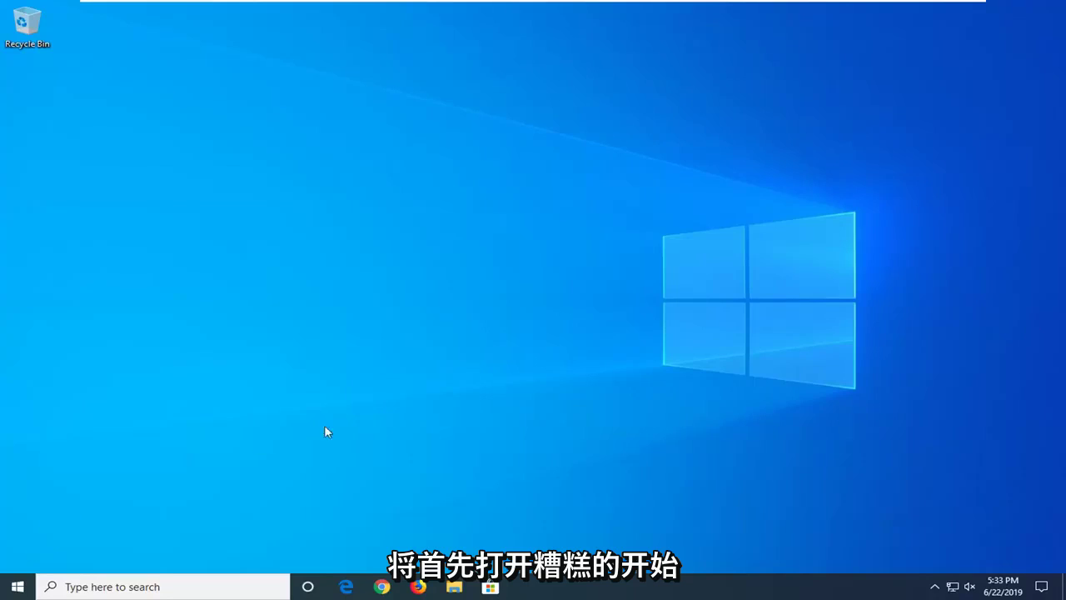
# - Search the Start menu for cmd and launch Command Prompt as administrator, approving UAC
pyautogui.click(5, 595)
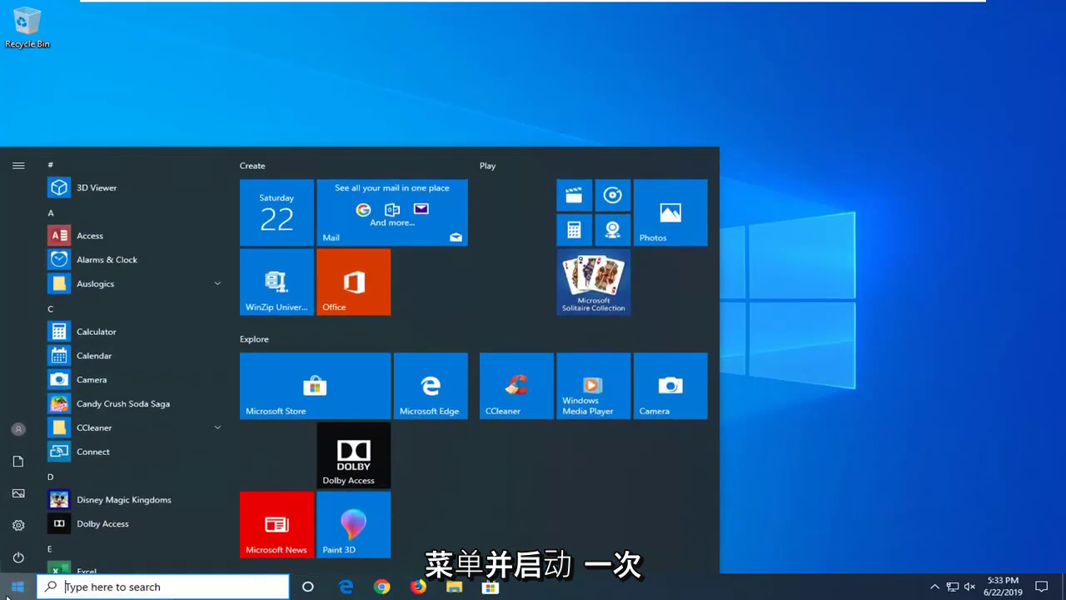
pyautogui.write('cmd')
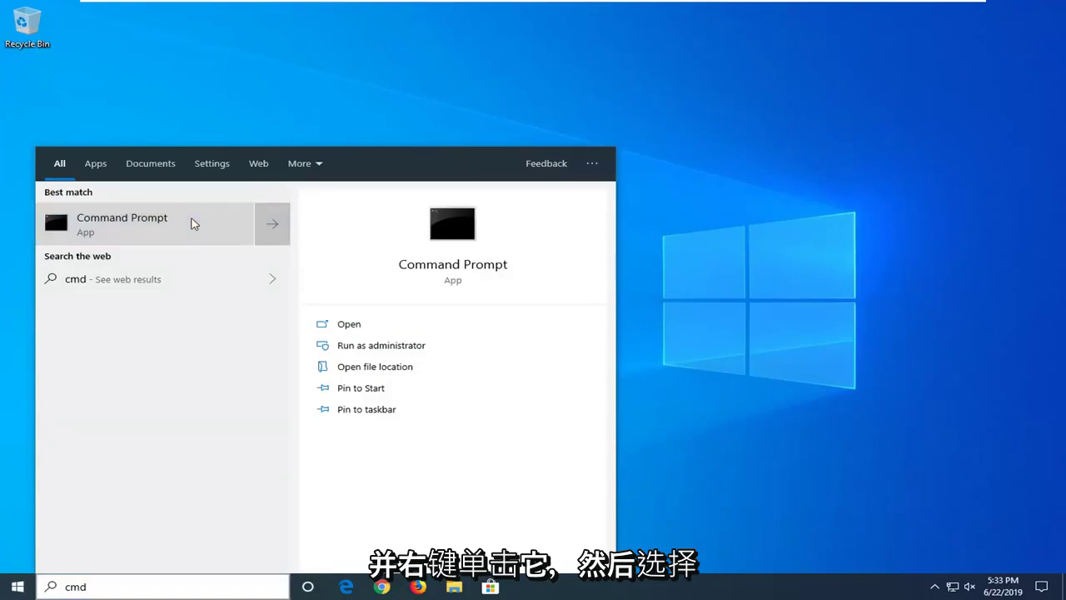
pyautogui.rightClick(193, 221)
pyautogui.click(252, 230)
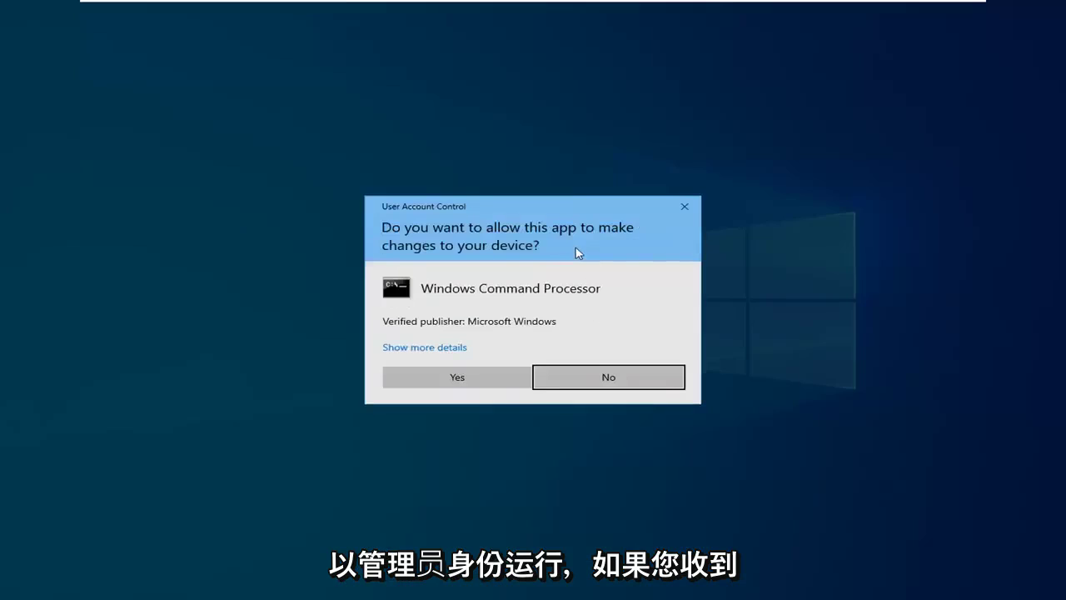
pyautogui.click(419, 385)
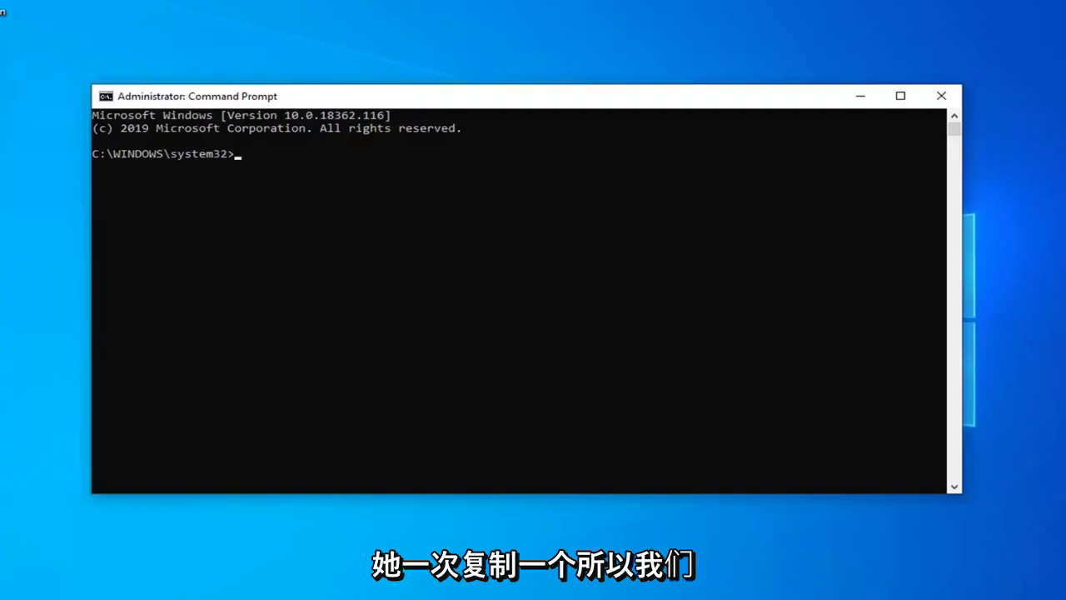
# - Stop the wuauserv, cryptSvc and bits services with pasted net stop commands
pyautogui.moveTo(495, 97)
pyautogui.mouseDown()
pyautogui.moveTo(541, 110)
pyautogui.moveTo(502, 98)
pyautogui.mouseUp()
pyautogui.rightClick(502, 97)
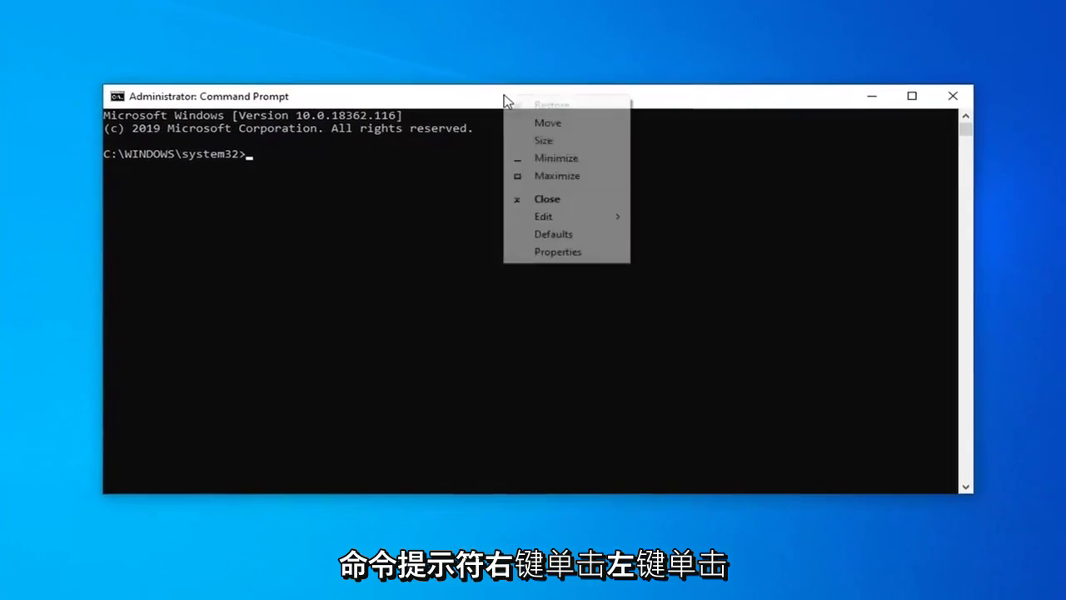
pyautogui.click(538, 217)
pyautogui.click(660, 251)
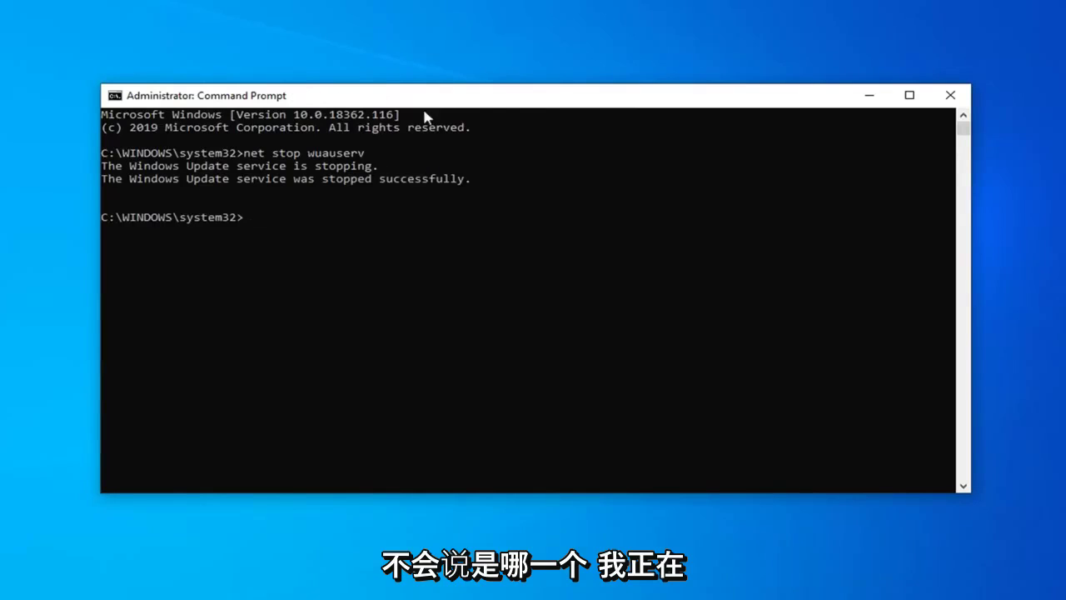
pyautogui.rightClick(487, 97)
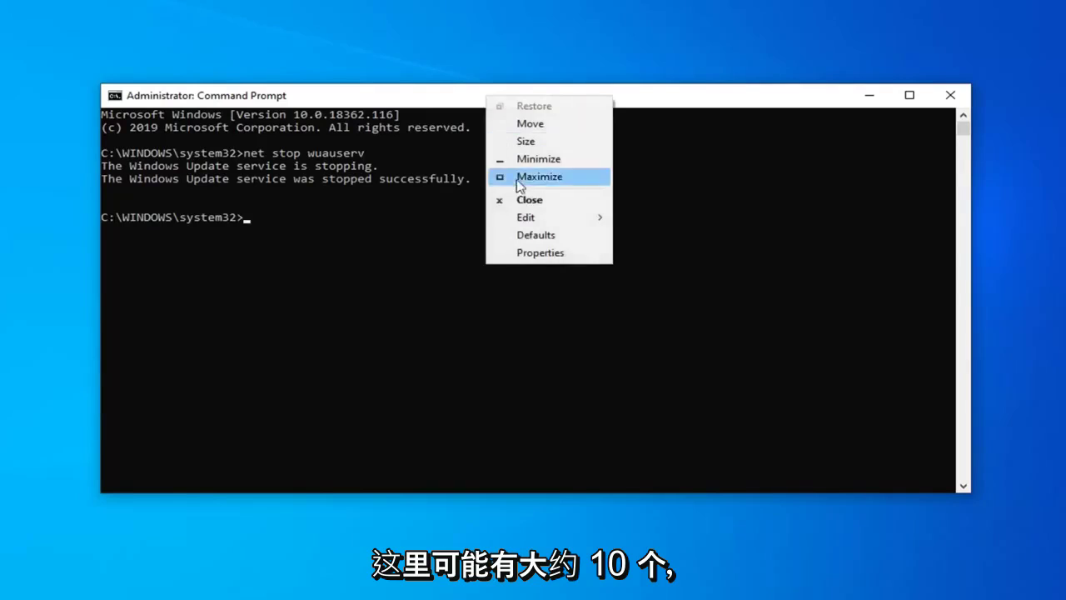
pyautogui.moveTo(526, 216)
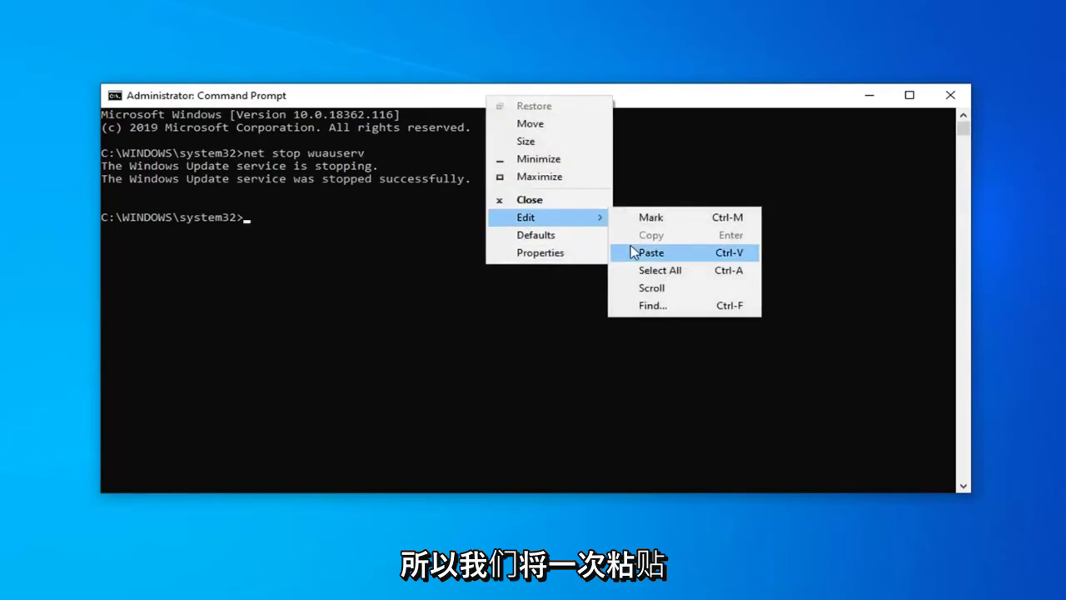
pyautogui.click(632, 252)
pyautogui.press('Return')
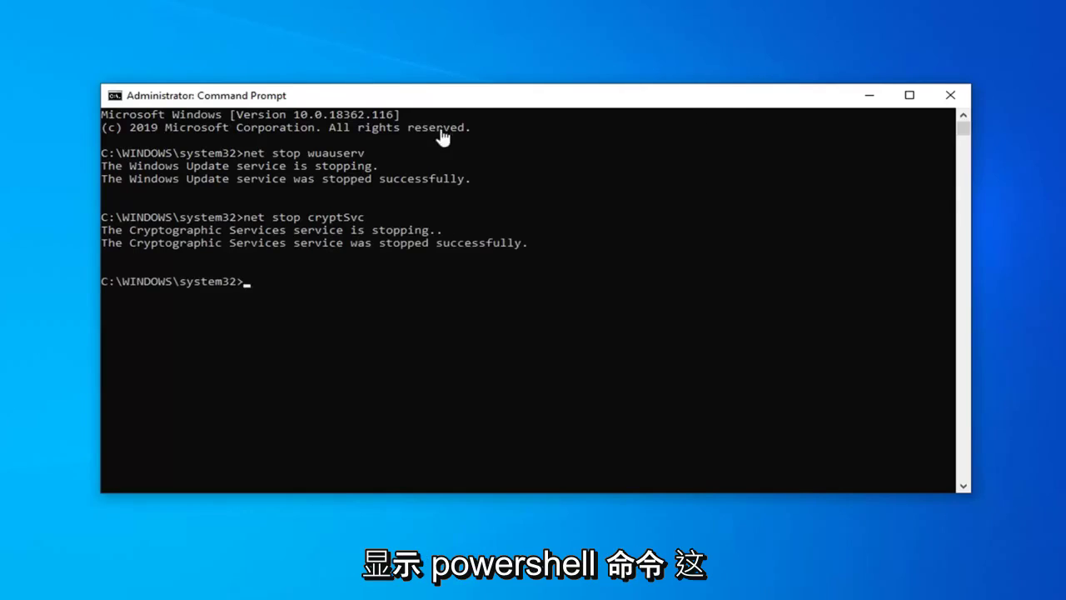
pyautogui.rightClick(460, 98)
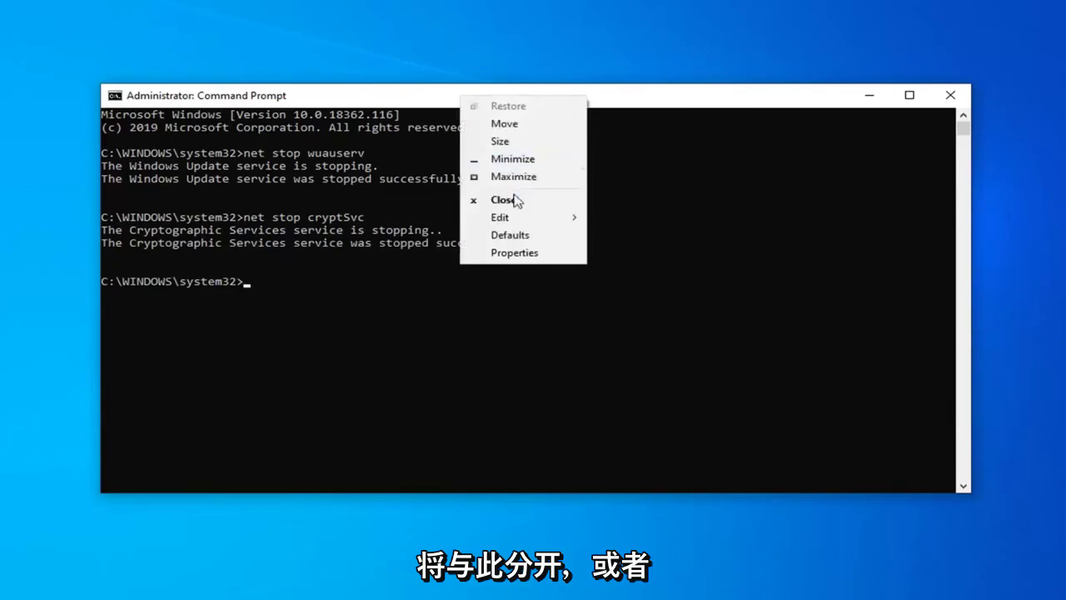
pyautogui.moveTo(523, 216)
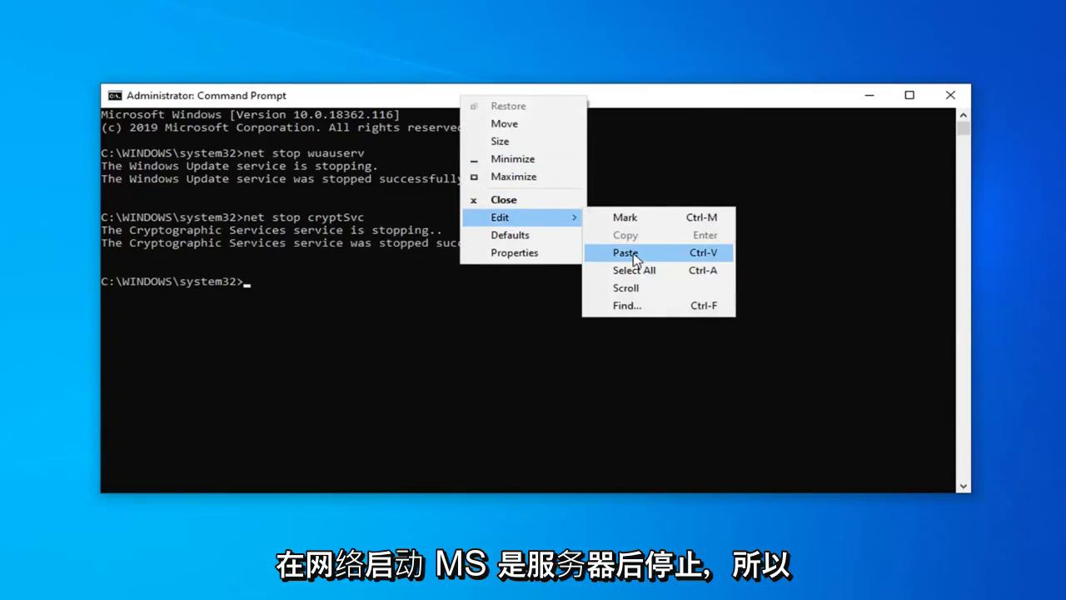
pyautogui.click(626, 253)
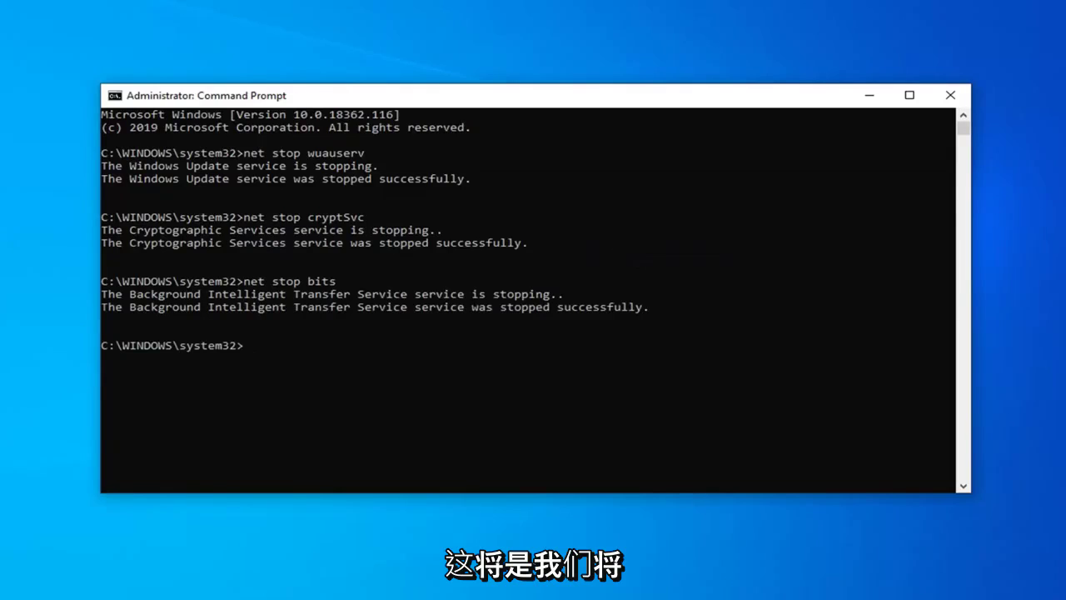
# - Stop msiserver and rename SoftwareDistribution to SoftwareDistribution.old
pyautogui.rightClick(563, 94)
pyautogui.click(758, 248)
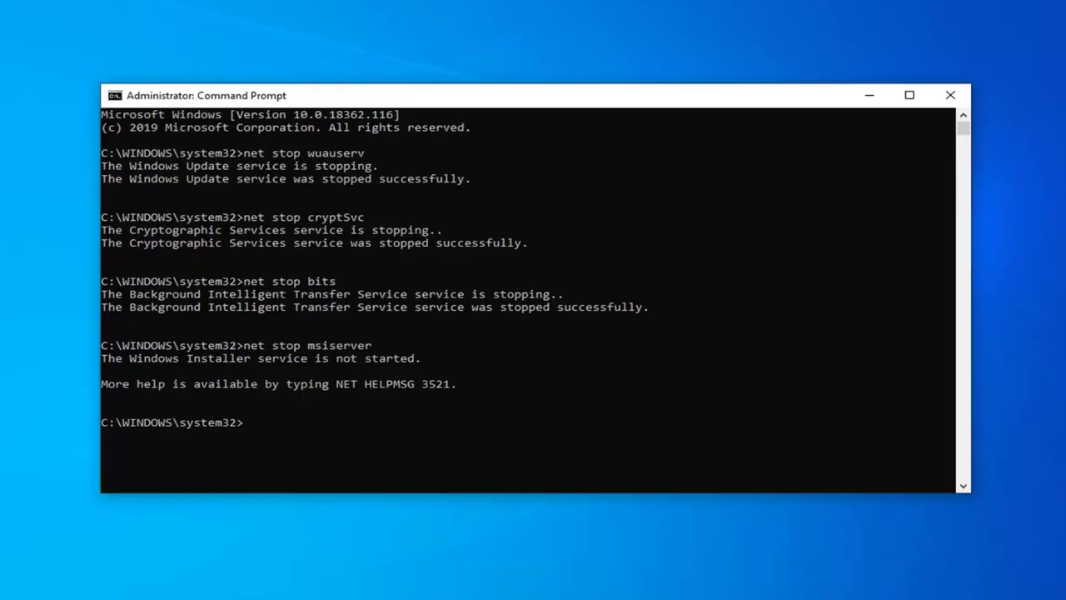
pyautogui.rightClick(472, 98)
pyautogui.moveTo(525, 224)
pyautogui.click(646, 251)
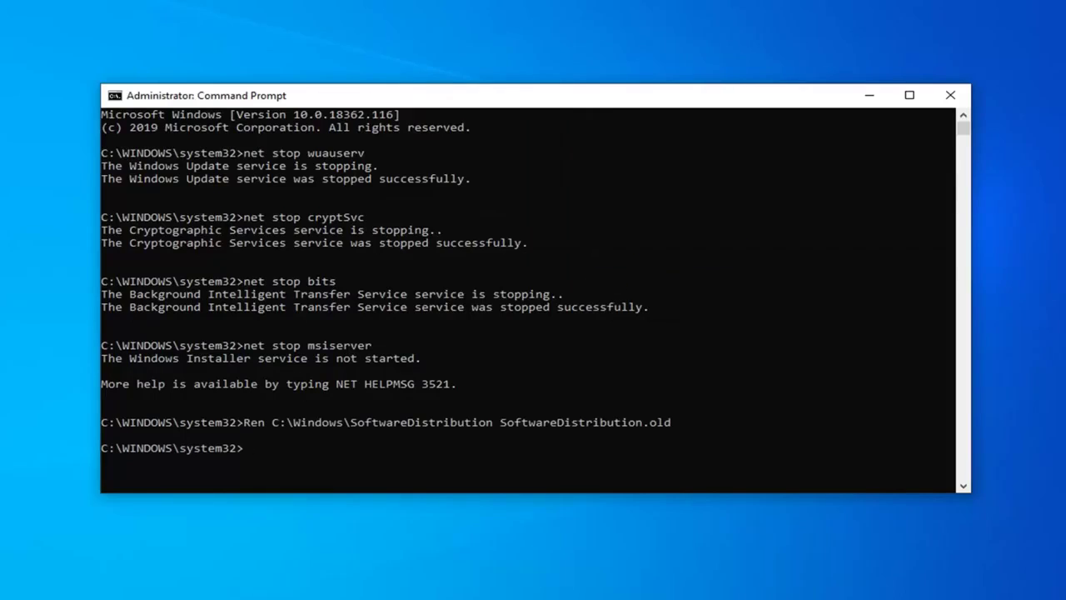
# - Attempt the catroot2 rename (access denied), then start wuauserv and cryptSvc again
pyautogui.rightClick(475, 99)
pyautogui.moveTo(696, 241)
pyautogui.click(683, 251)
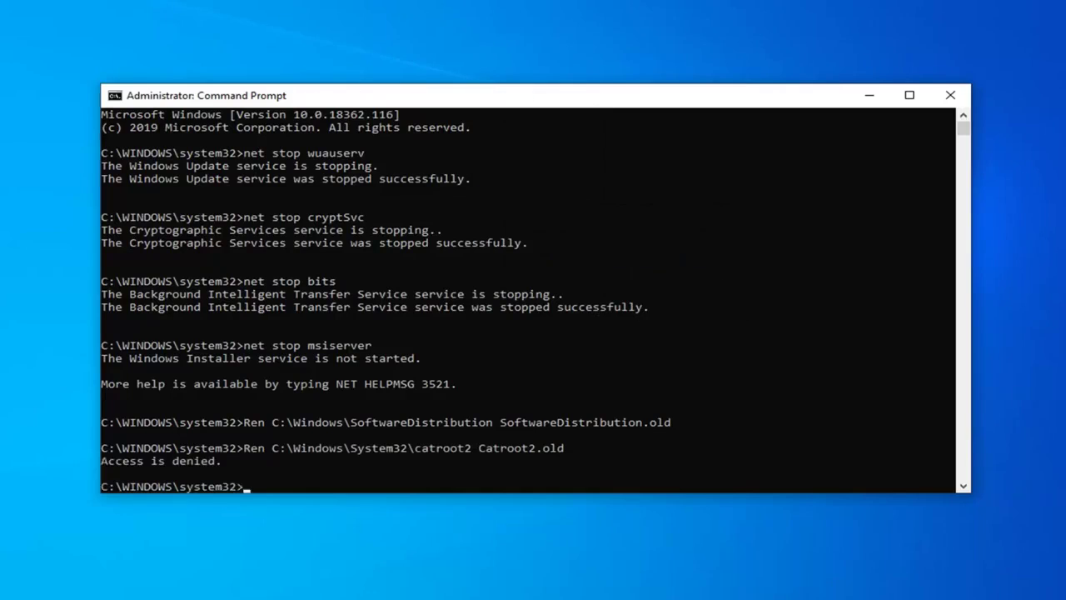
pyautogui.rightClick(407, 96)
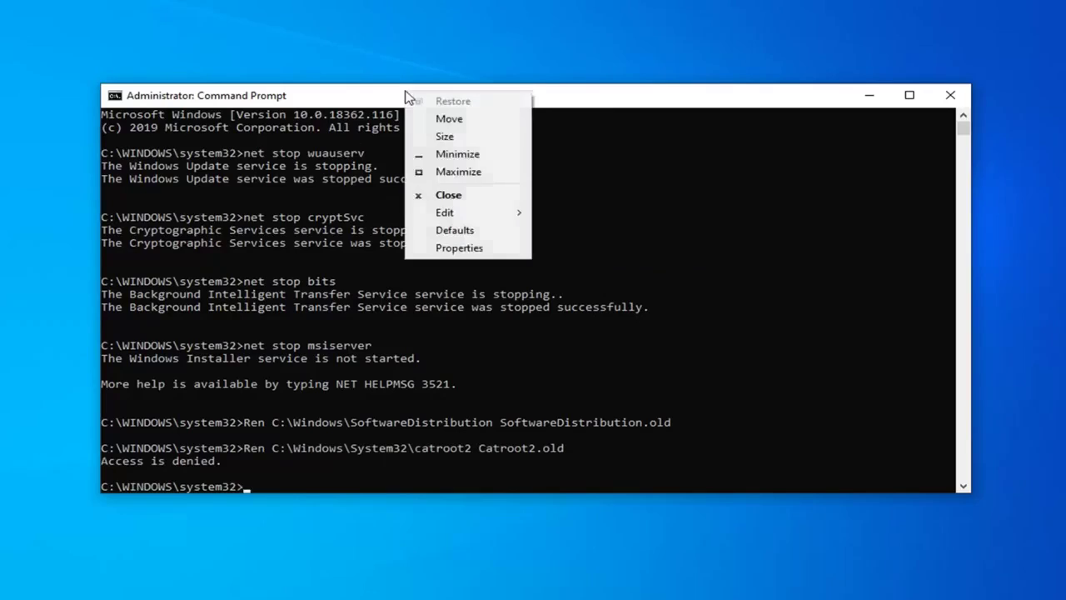
pyautogui.moveTo(445, 213)
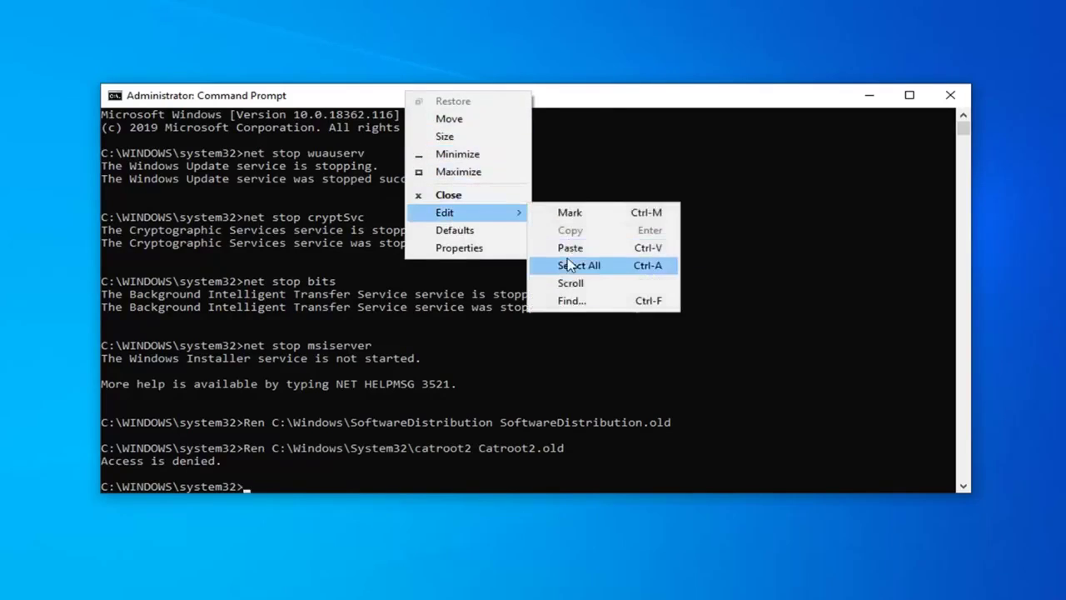
pyautogui.click(570, 248)
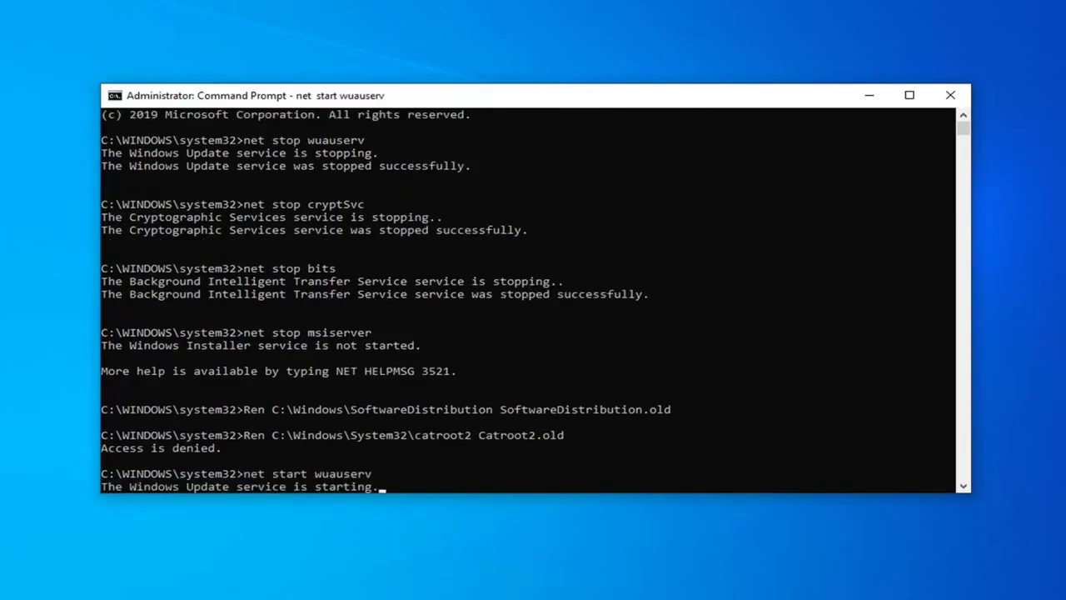
pyautogui.rightClick(452, 101)
pyautogui.click(629, 255)
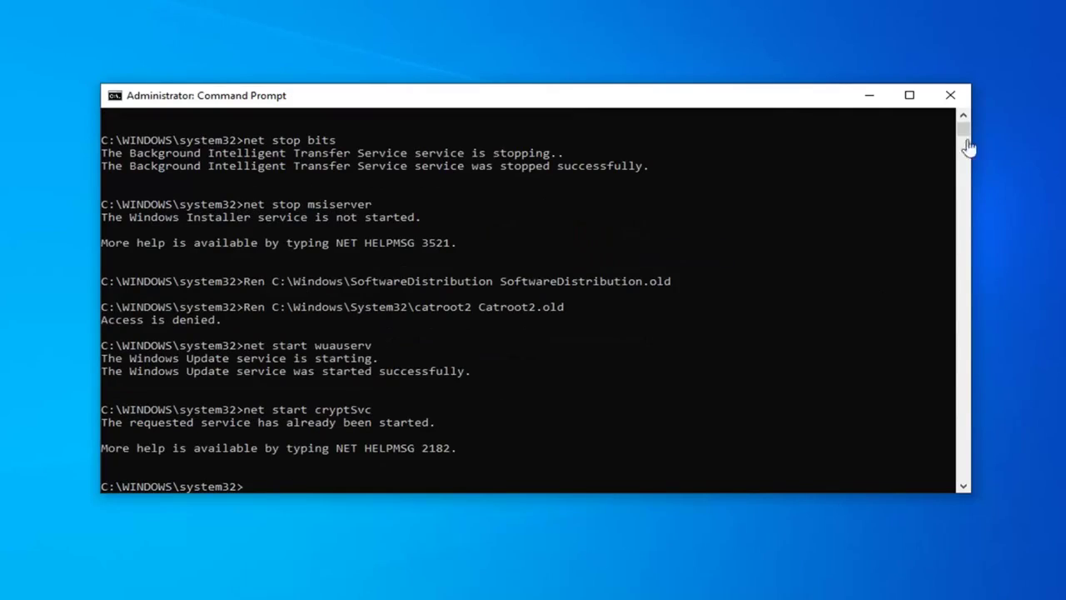
# - Start the bits and msiserver services again with net start
pyautogui.rightClick(690, 102)
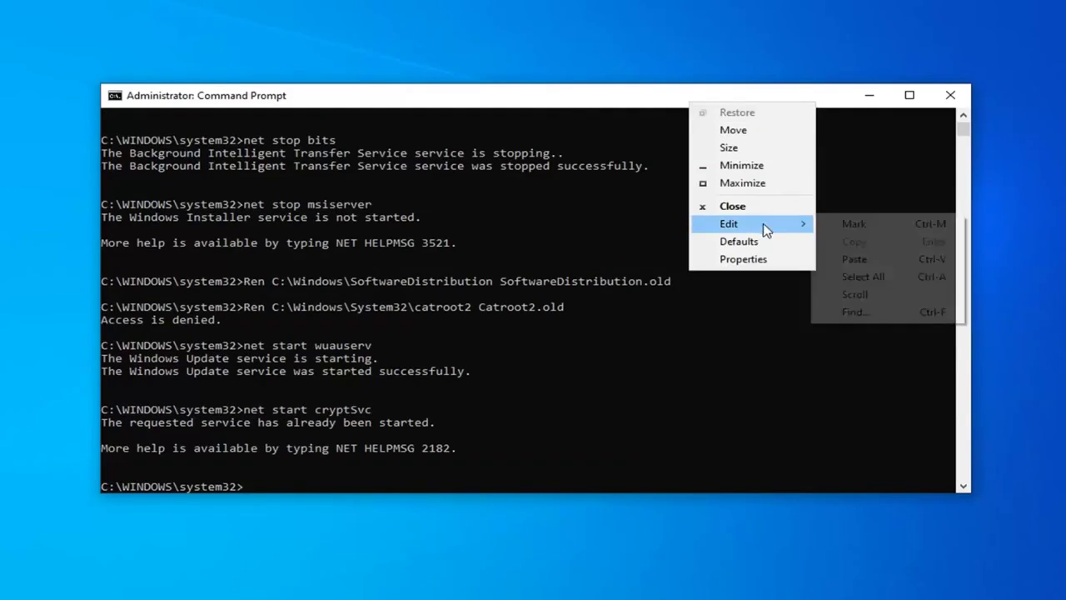
pyautogui.click(876, 258)
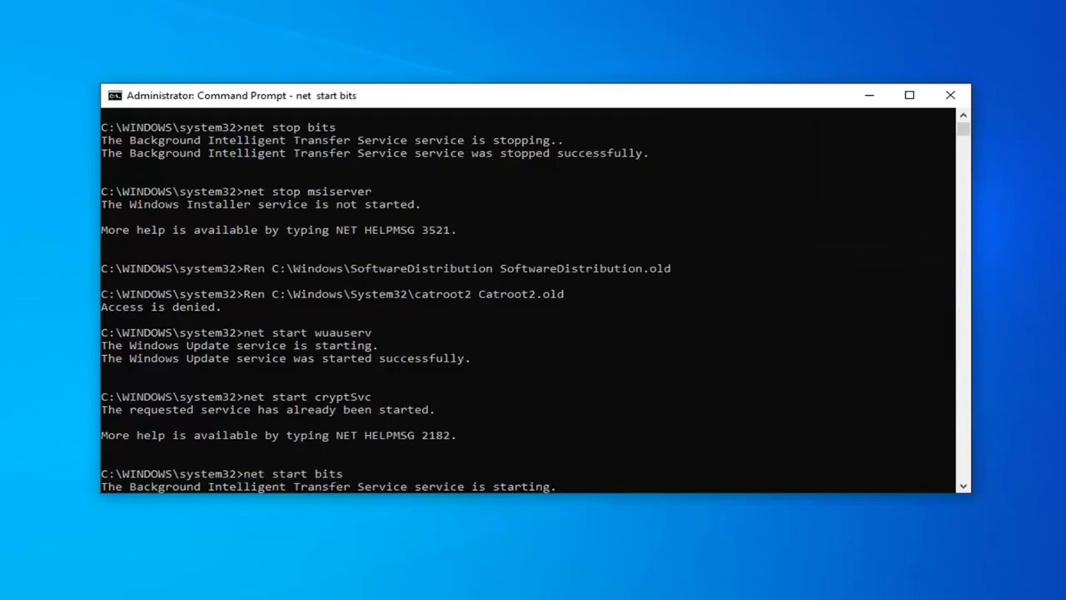
pyautogui.rightClick(439, 102)
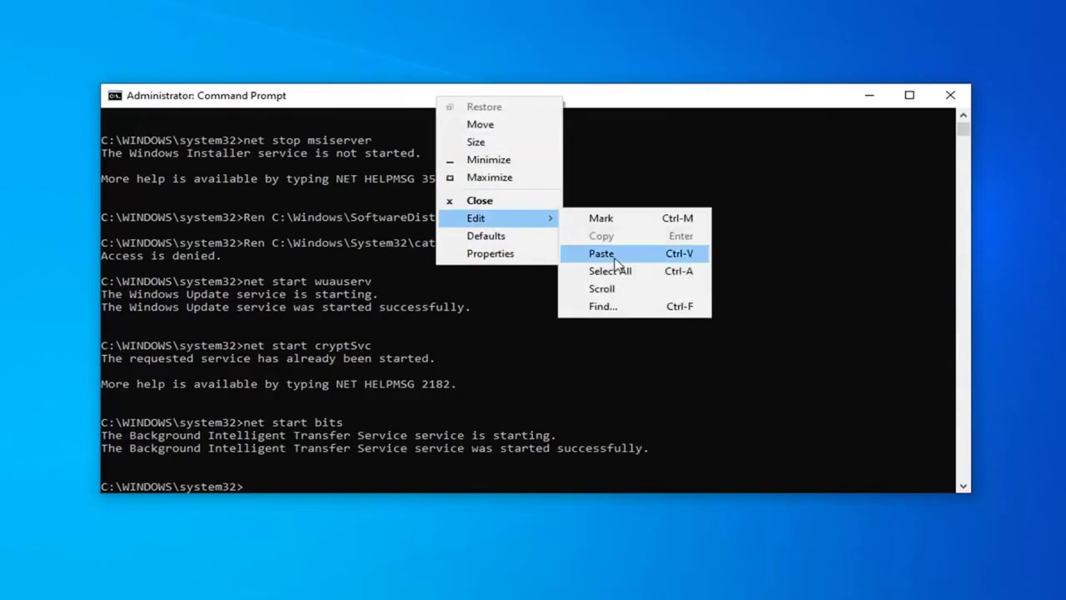
pyautogui.click(611, 260)
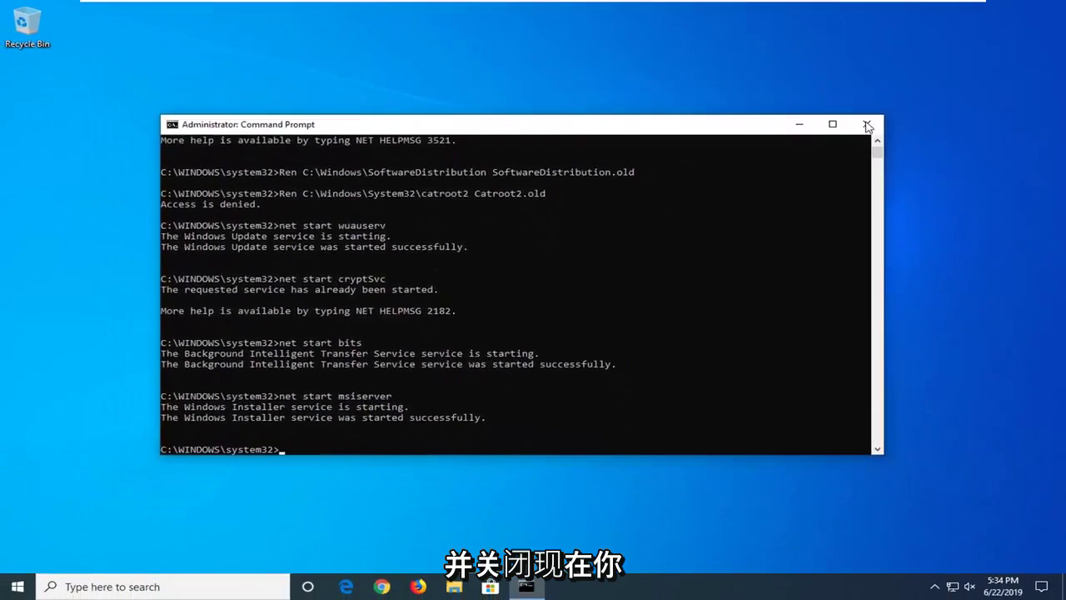
# - Close Command Prompt and launch Windows PowerShell as administrator via Start search, approving UAC
pyautogui.click(867, 125)
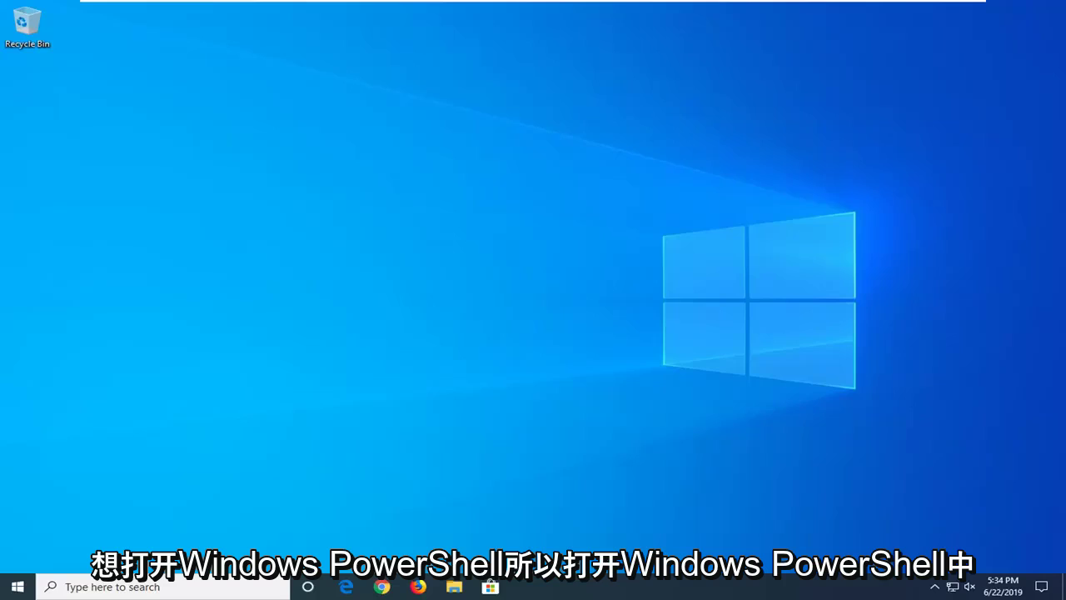
pyautogui.click(10, 588)
pyautogui.write('windows')
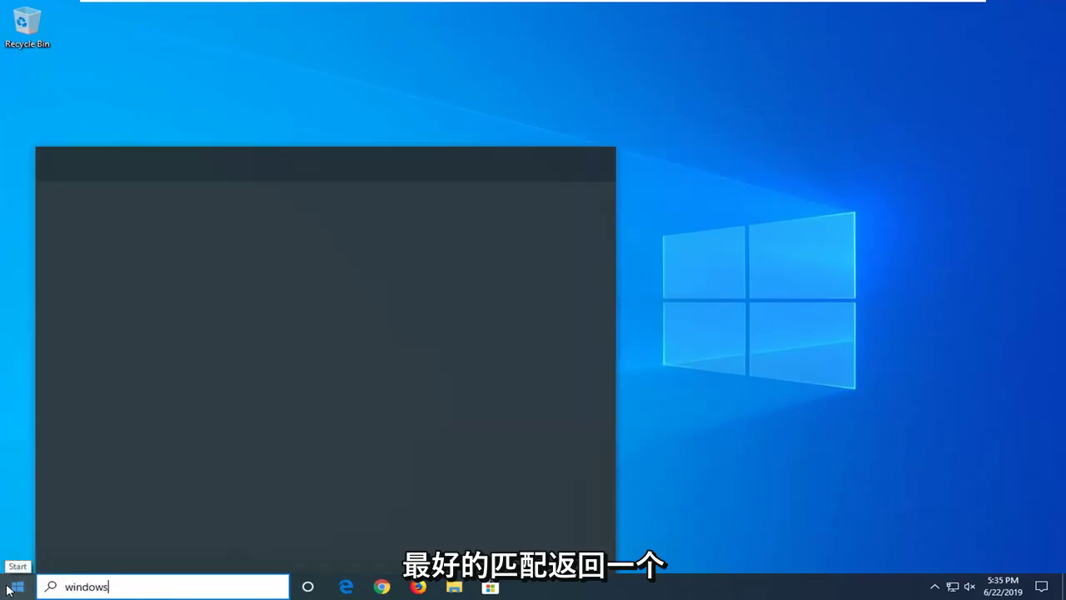
pyautogui.write(' powershell')
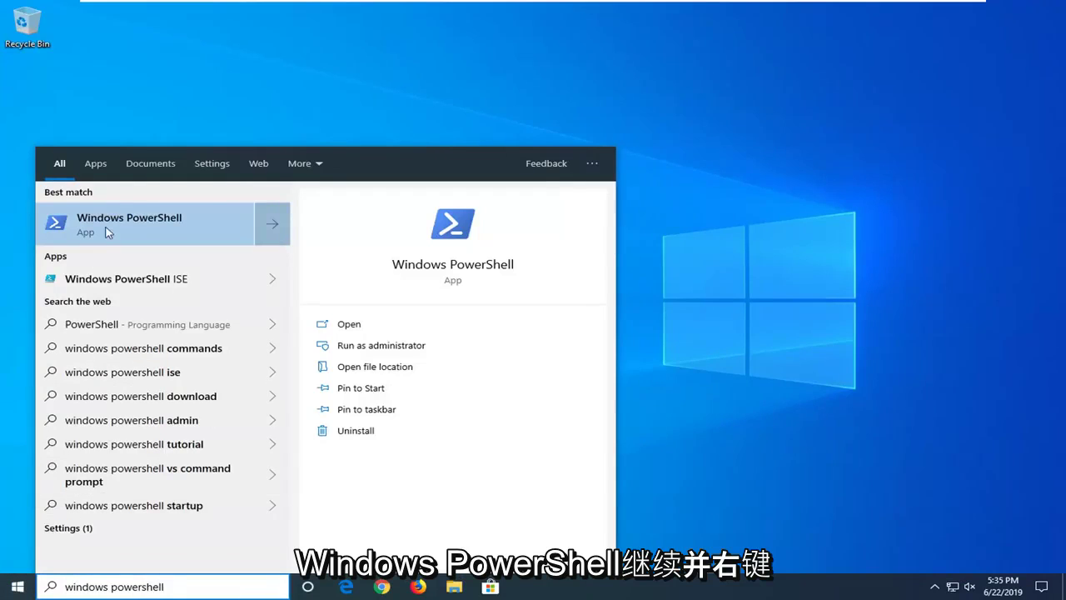
pyautogui.rightClick(107, 231)
pyautogui.click(149, 236)
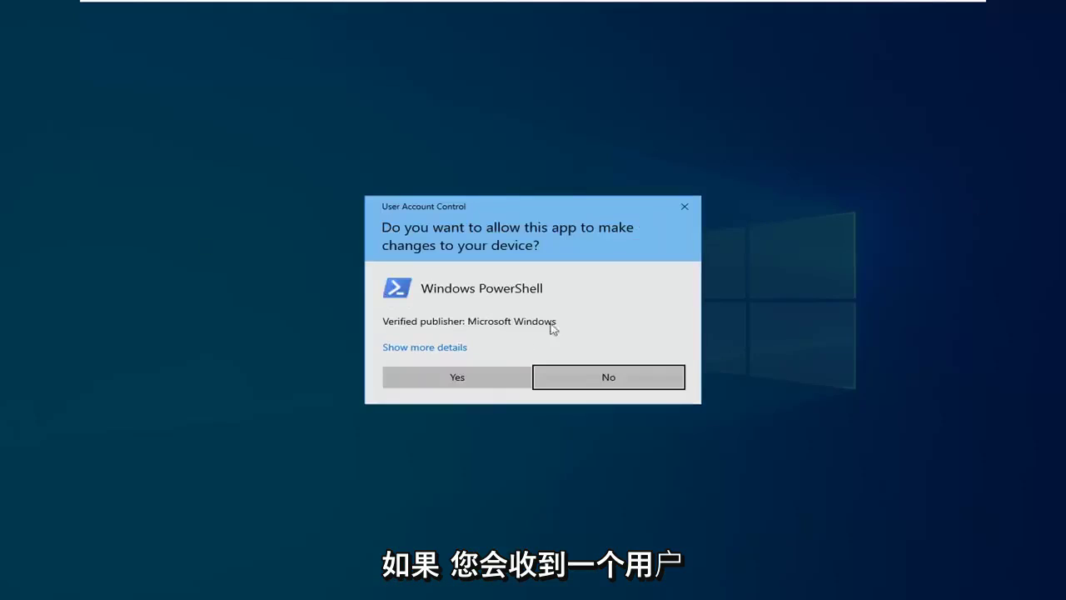
pyautogui.click(457, 377)
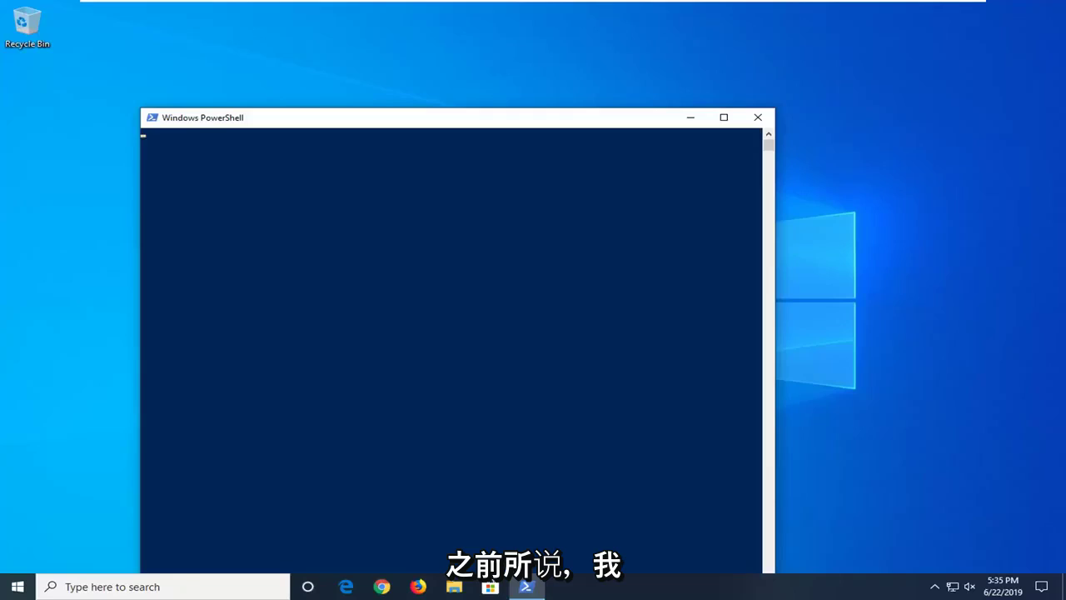
# - Paste wuauclt.exe /updatenow into PowerShell, clear the duplicated text, and run it
pyautogui.moveTo(489, 121); pyautogui.dragTo(557, 69)
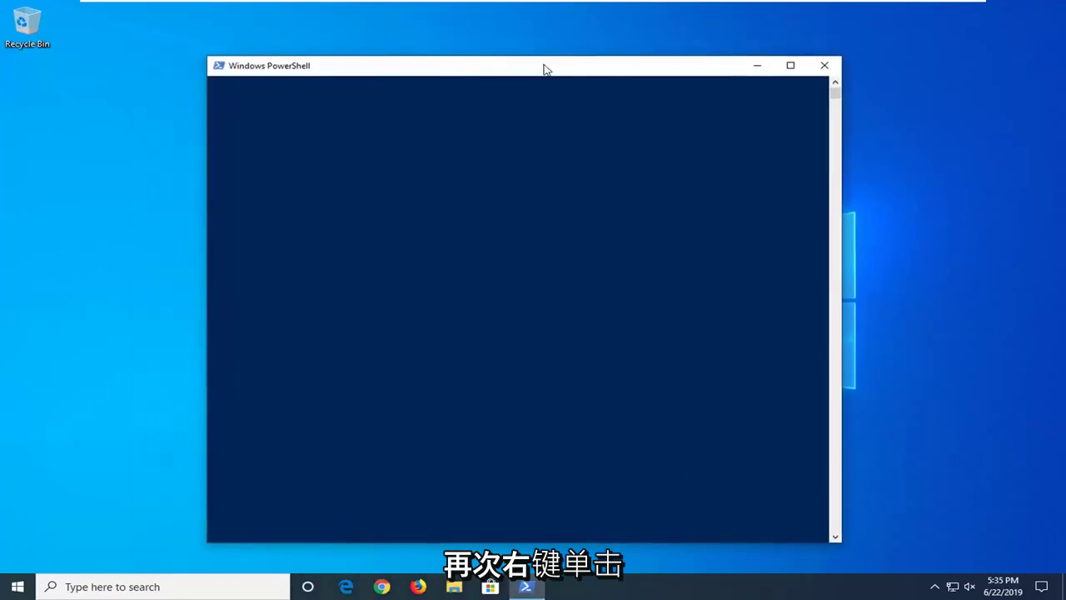
pyautogui.rightClick(443, 67)
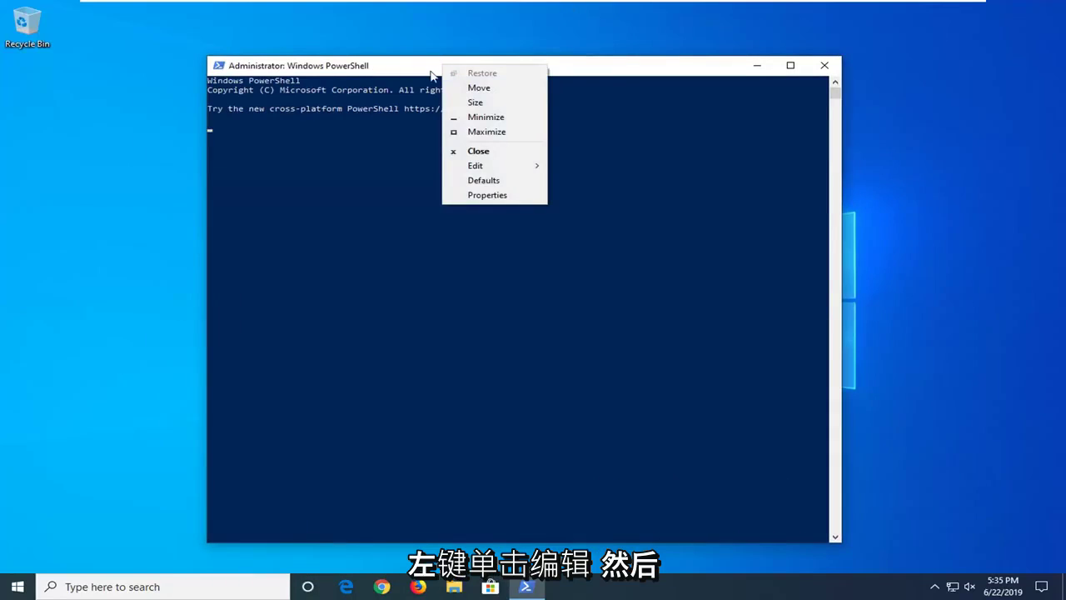
pyautogui.click(474, 165)
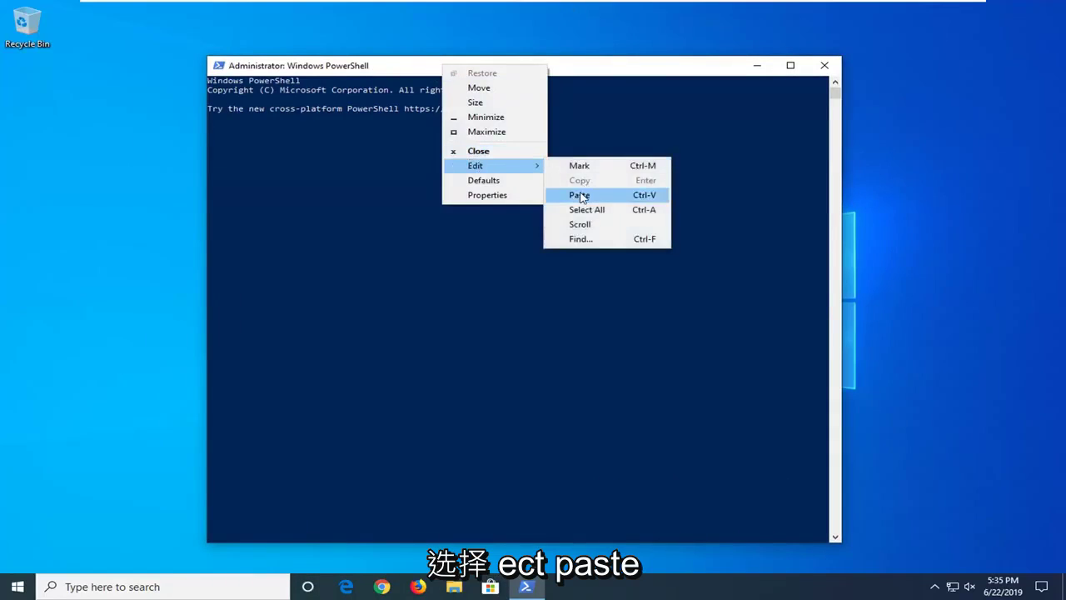
pyautogui.click(581, 195)
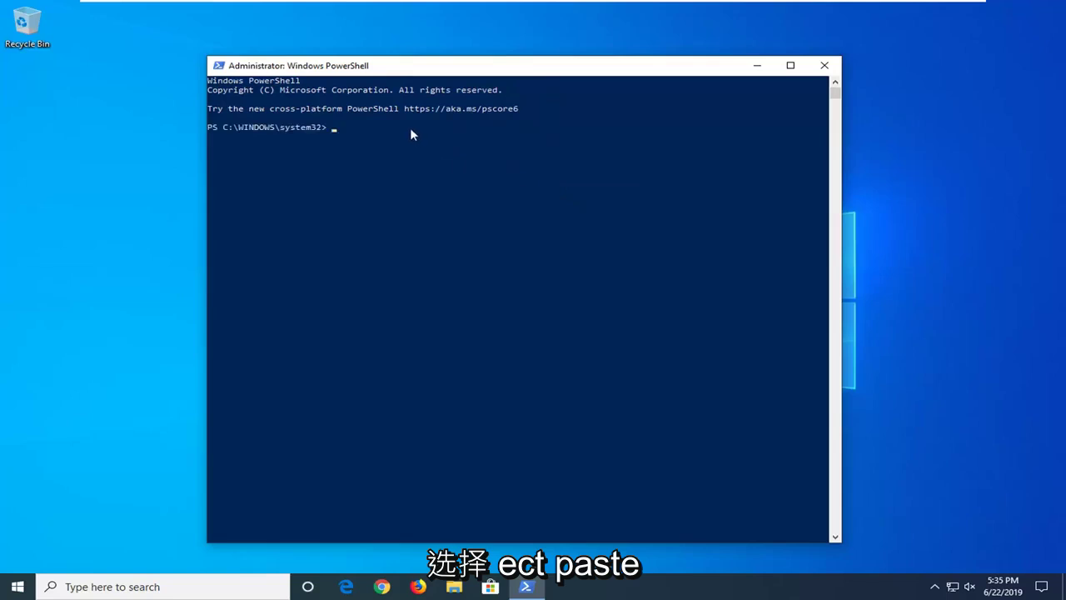
pyautogui.rightClick(431, 74)
pyautogui.moveTo(475, 170)
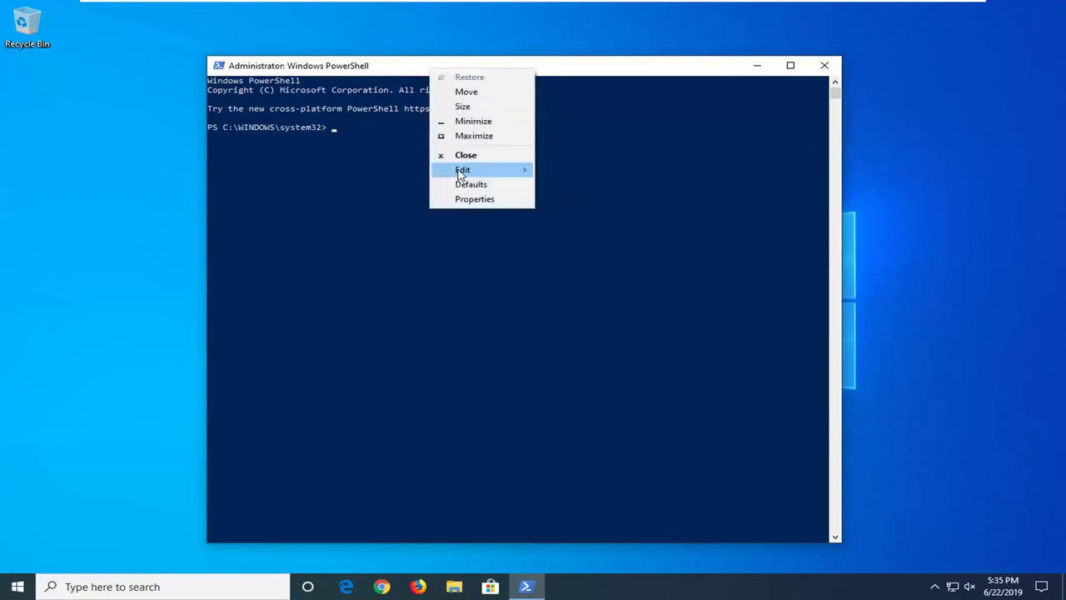
pyautogui.click(572, 200)
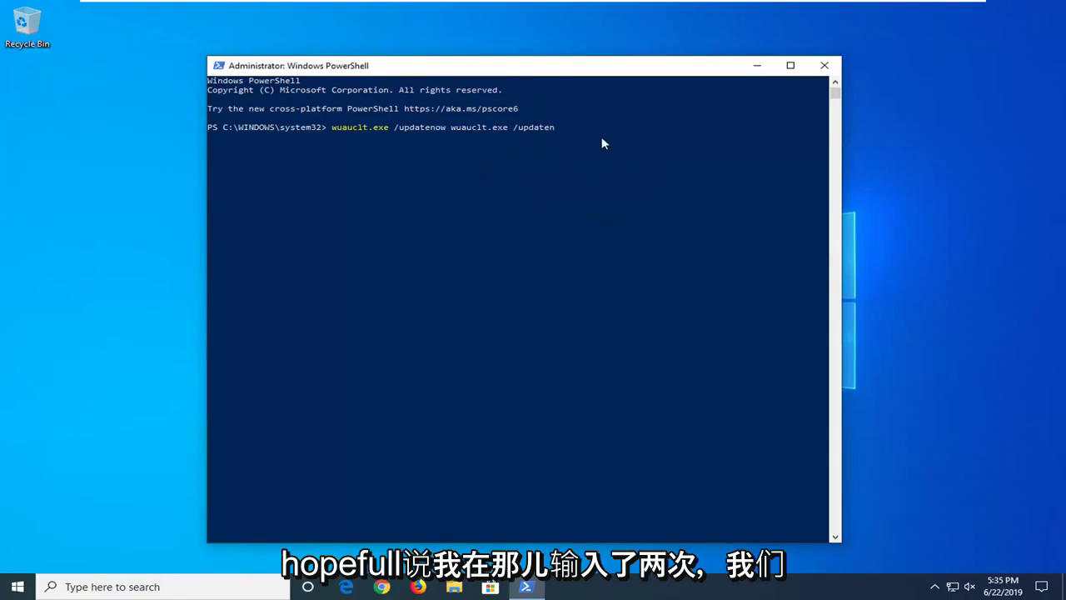
pyautogui.press('BackSpace')
pyautogui.press('BackSpace')
pyautogui.press('BackSpace')
pyautogui.press('BackSpace')
pyautogui.press('BackSpace')
pyautogui.press('BackSpace')
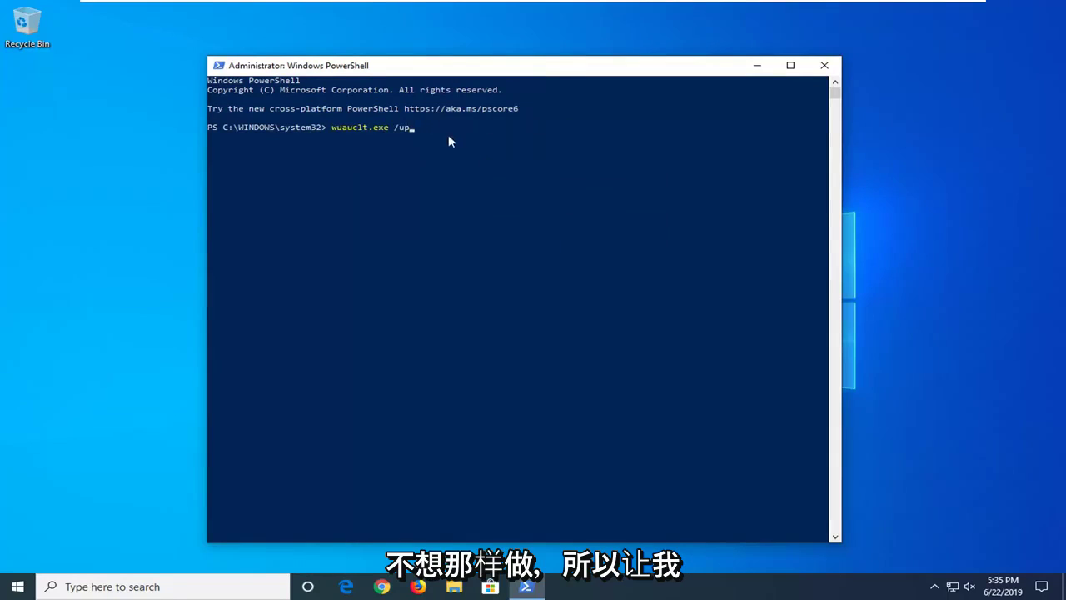
pyautogui.press('BackSpace')
pyautogui.press('BackSpace')
pyautogui.press('BackSpace')
pyautogui.press('BackSpace')
pyautogui.press('BackSpace')
pyautogui.press('BackSpace')
pyautogui.rightClick(443, 74)
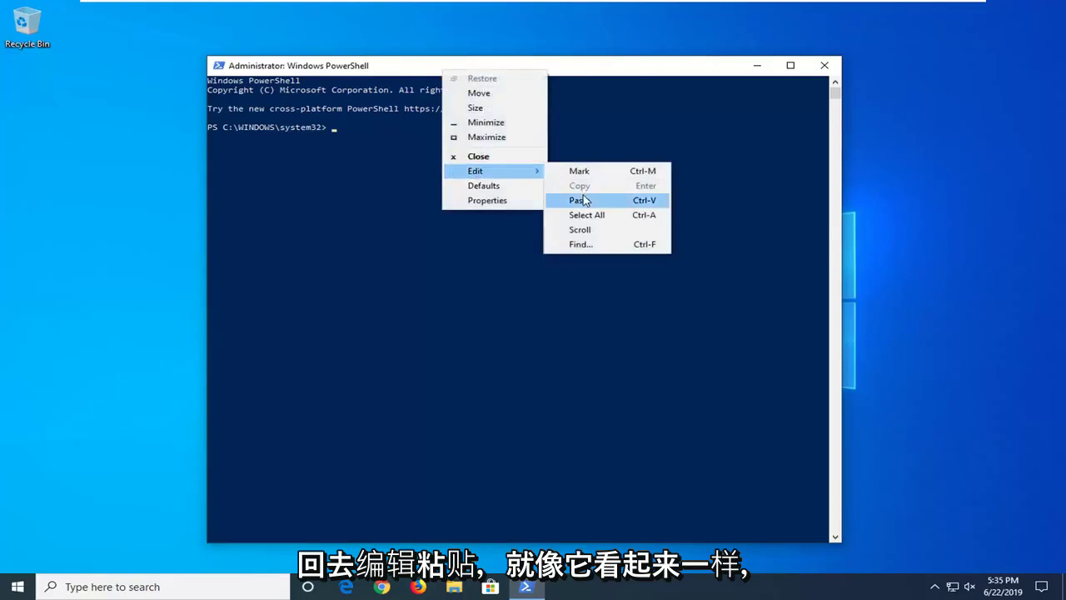
pyautogui.click(583, 201)
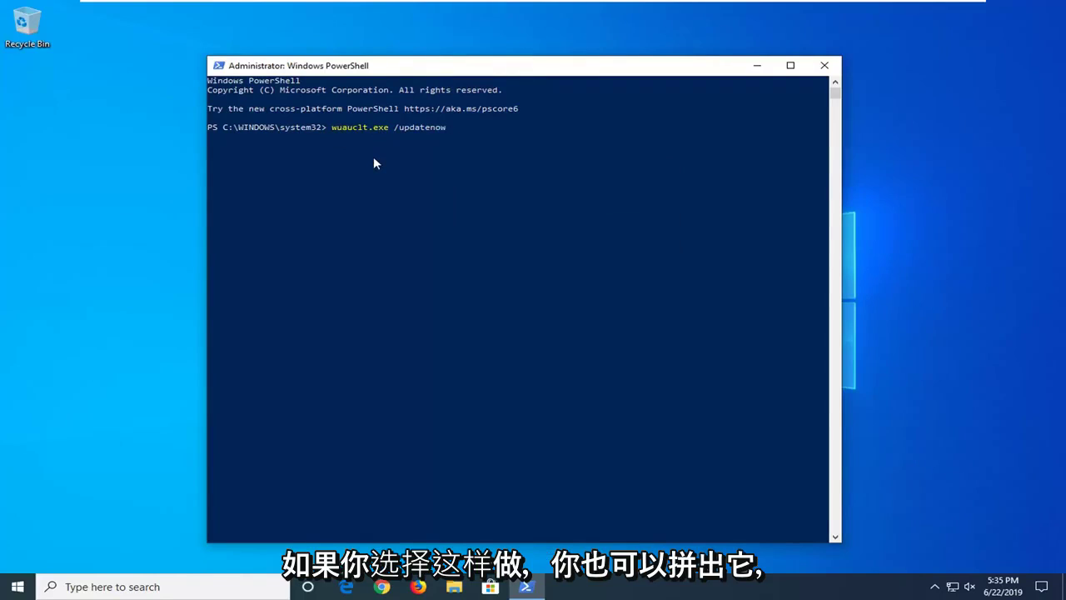
pyautogui.press('Return')
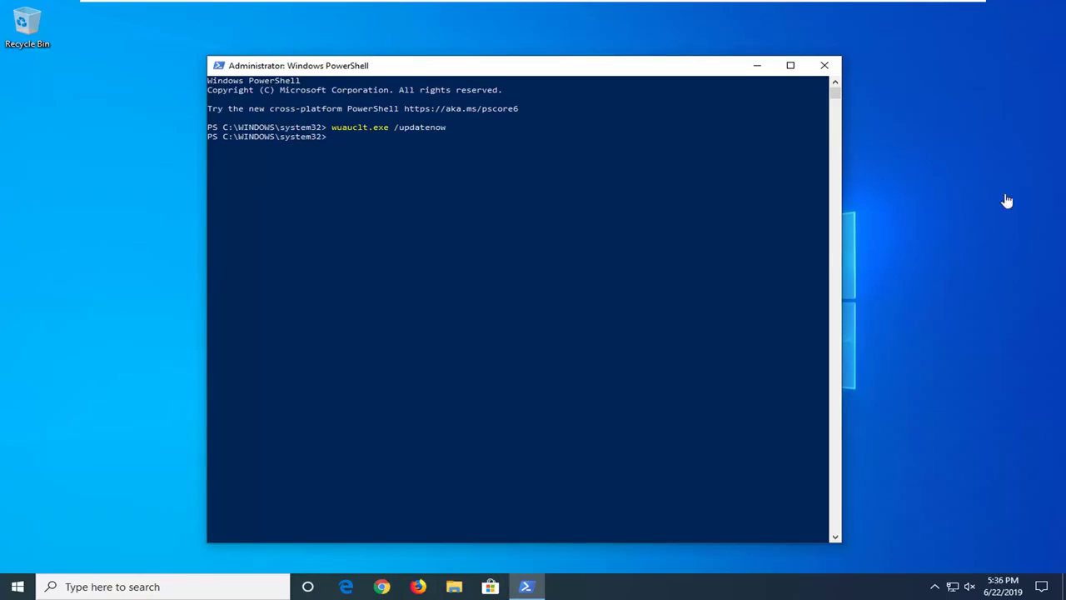
# - Close PowerShell and launch File Explorer from a Start search for 'file explorer'
pyautogui.click(826, 66)
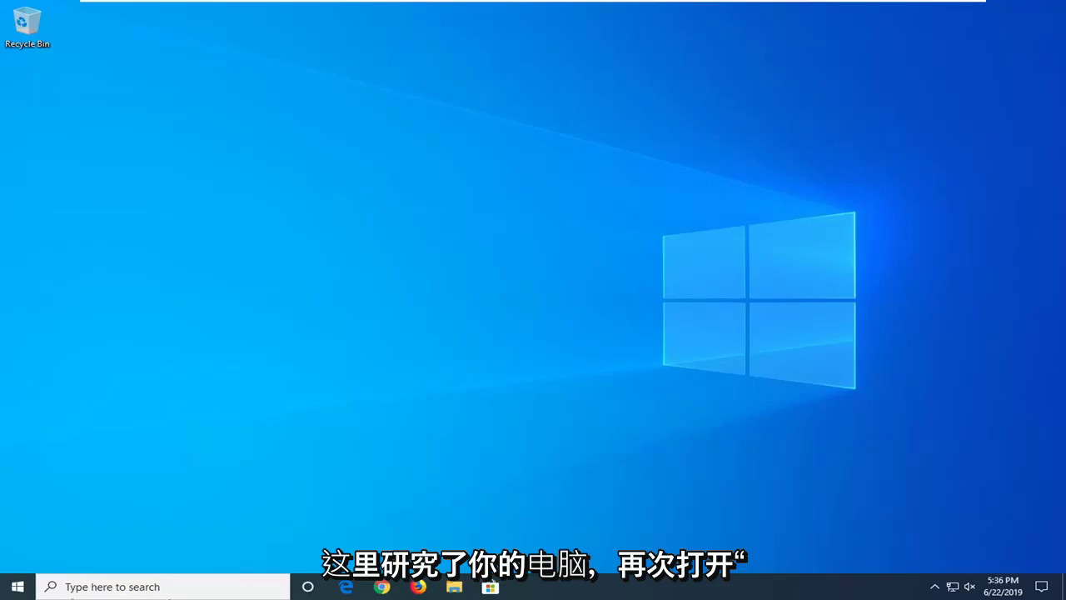
pyautogui.click(10, 589)
pyautogui.write('fi')
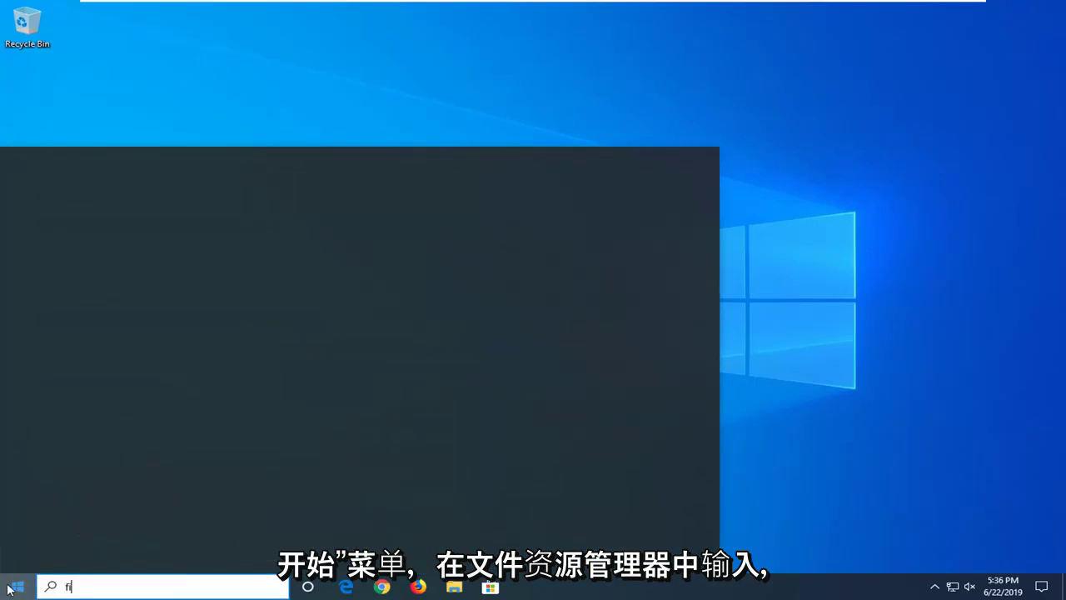
pyautogui.write('le explorer')
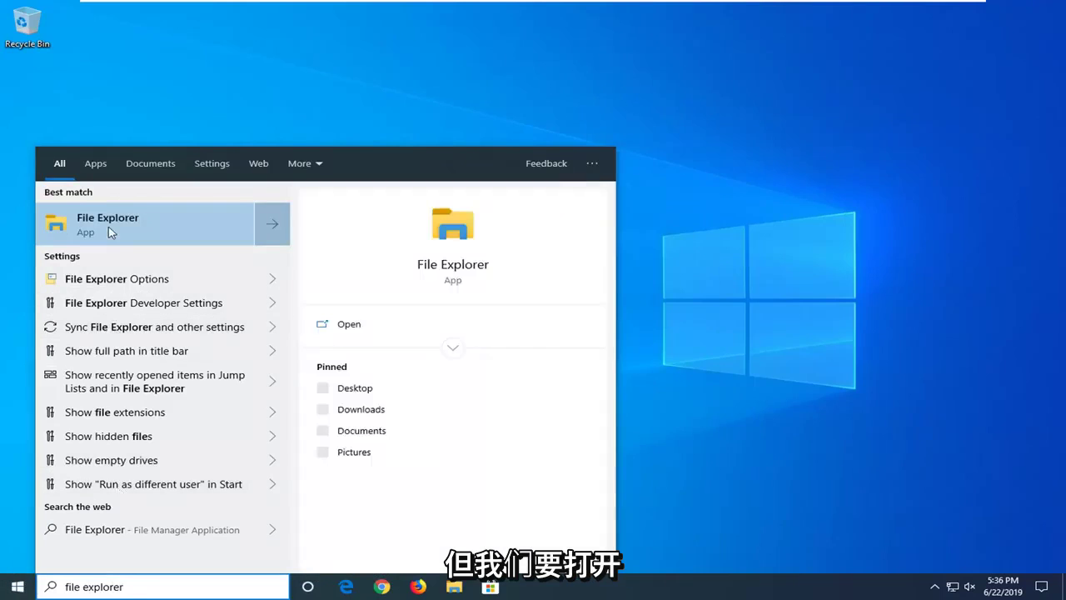
pyautogui.click(102, 229)
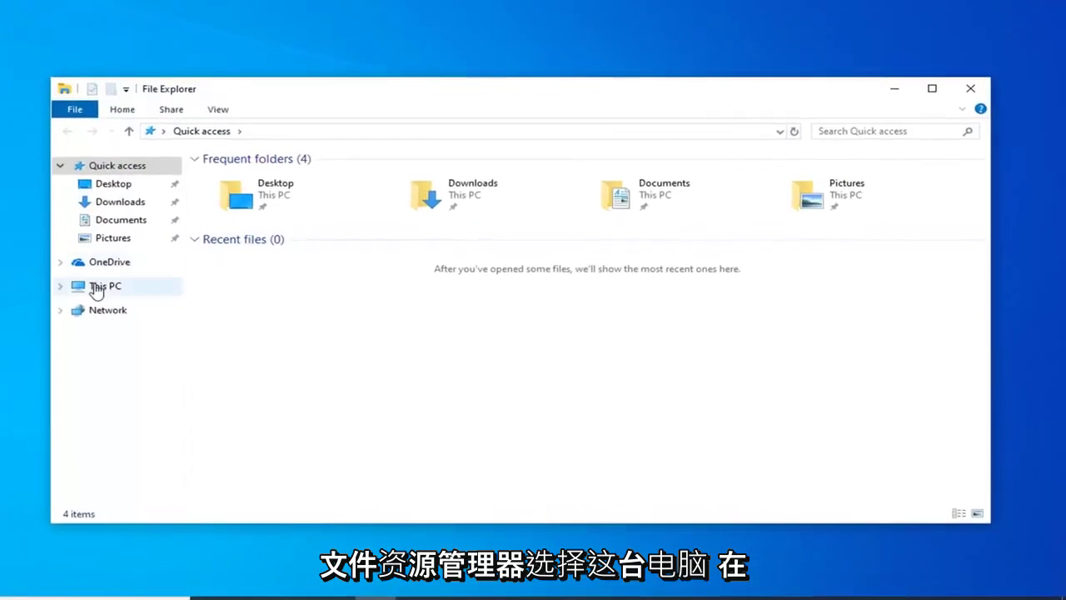
# - Browse to C:\Windows\SoftwareDistribution and select all of its contents
pyautogui.click(93, 286)
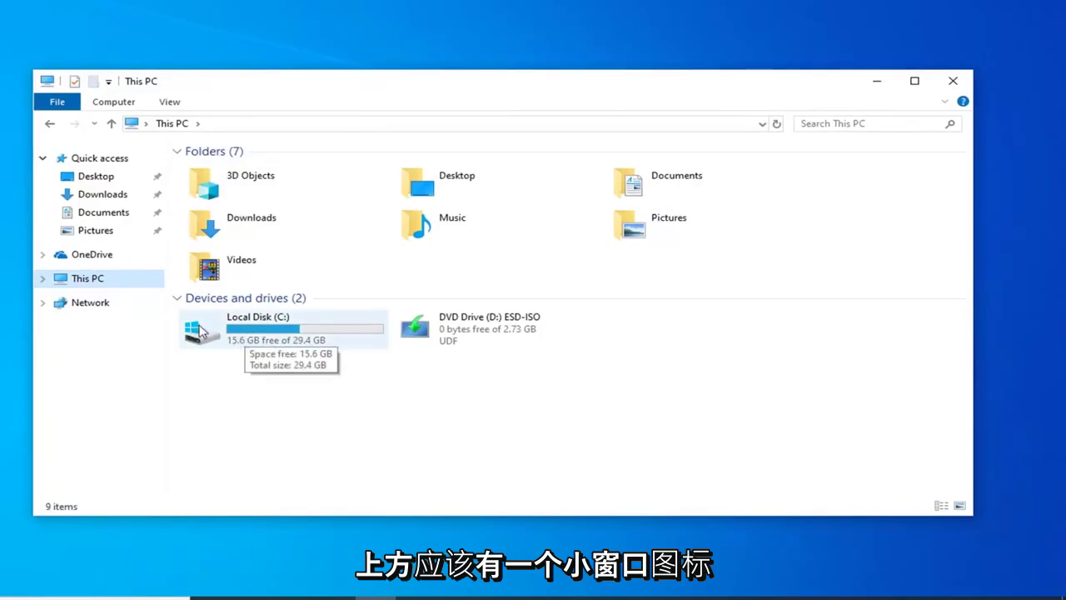
pyautogui.moveTo(275, 350)
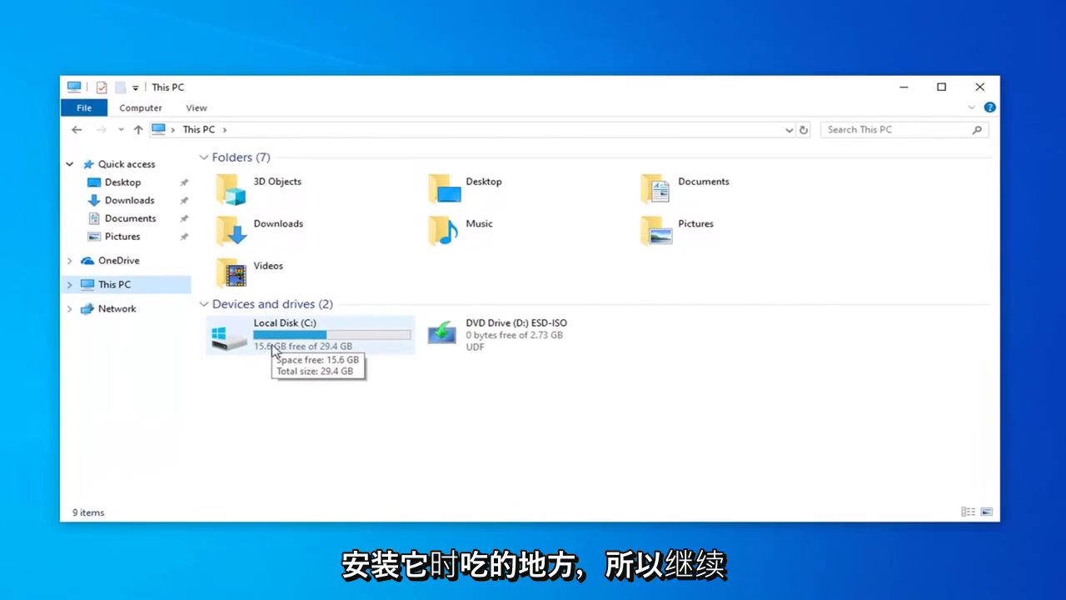
pyautogui.doubleClick(275, 350)
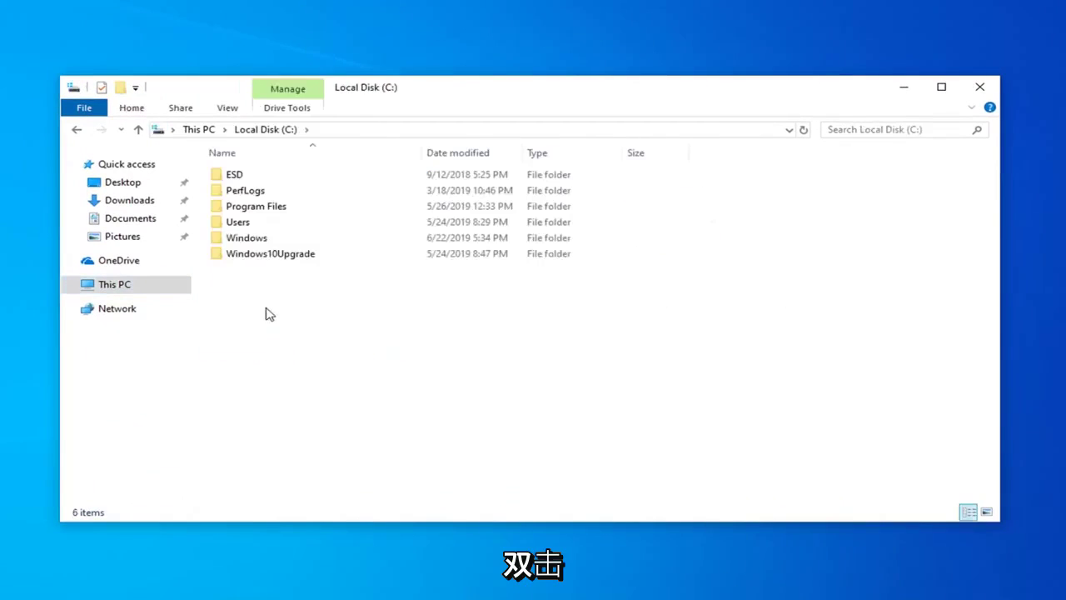
pyautogui.doubleClick(250, 241)
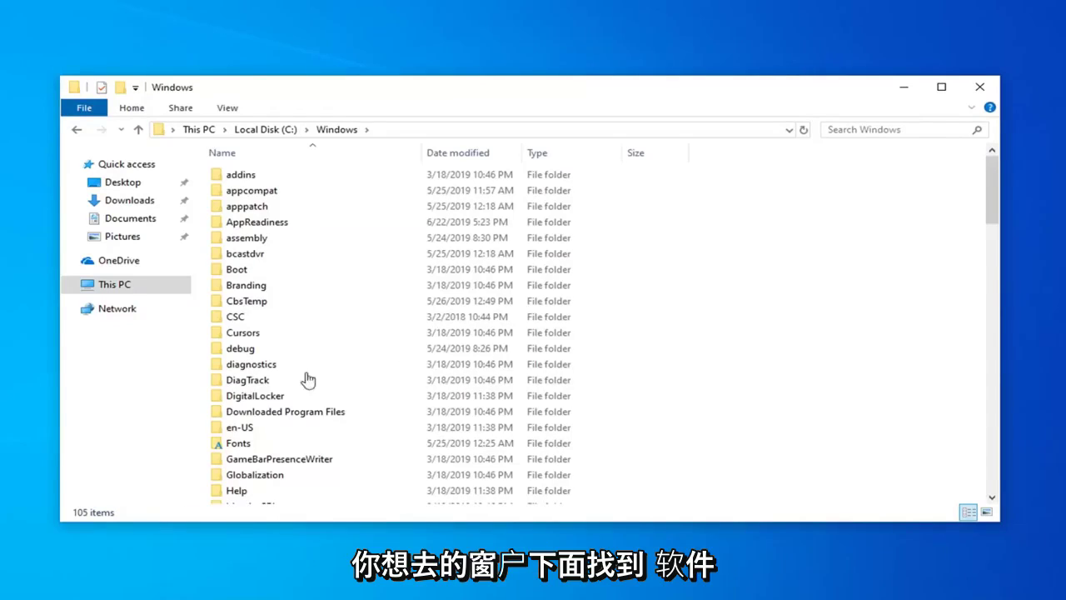
pyautogui.scroll(-4, 261, 420)
pyautogui.scroll(-5, 269, 416)
pyautogui.scroll(-4, 271, 424)
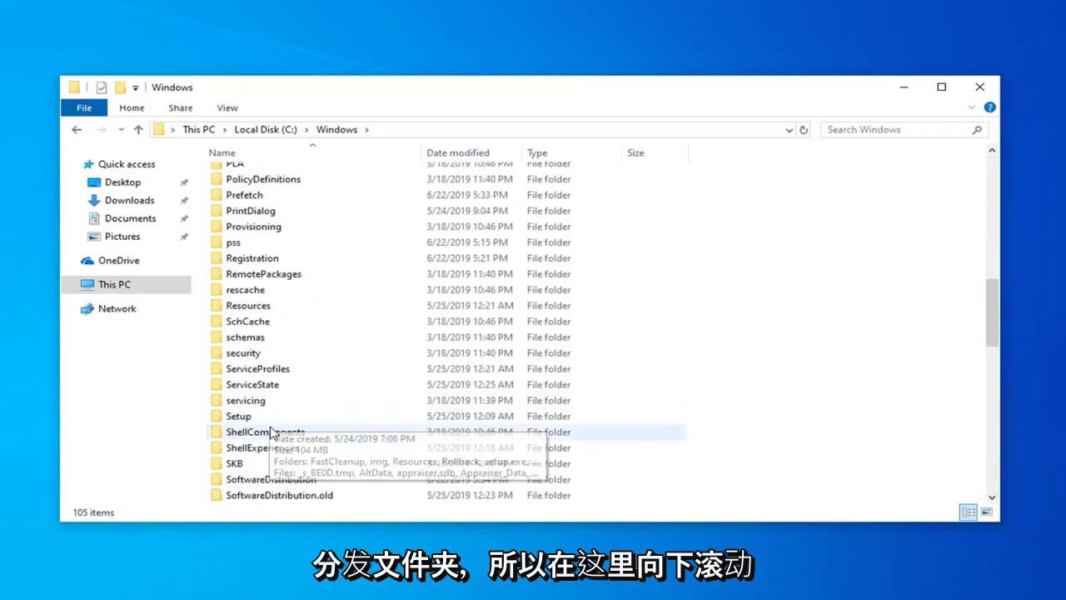
pyautogui.scroll(-2, 280, 429)
pyautogui.click(283, 388)
pyautogui.doubleClick(283, 388)
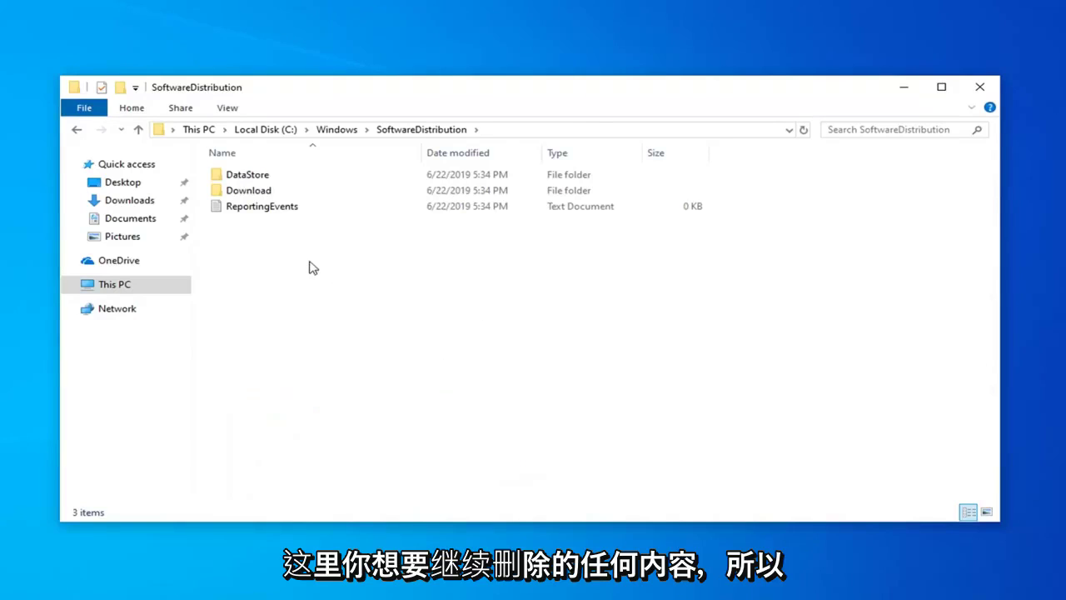
pyautogui.hotkey('ctrl', 'a')
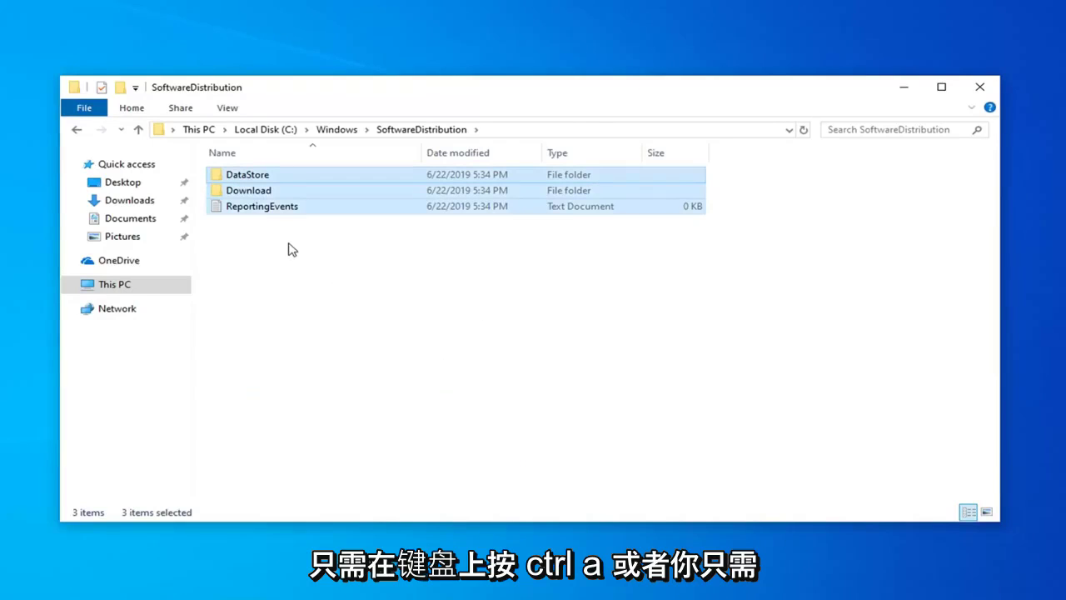
# - Delete DataStore, Download and ReportingEvents, skipping all items still in use
pyautogui.rightClick(268, 185)
pyautogui.click(325, 342)
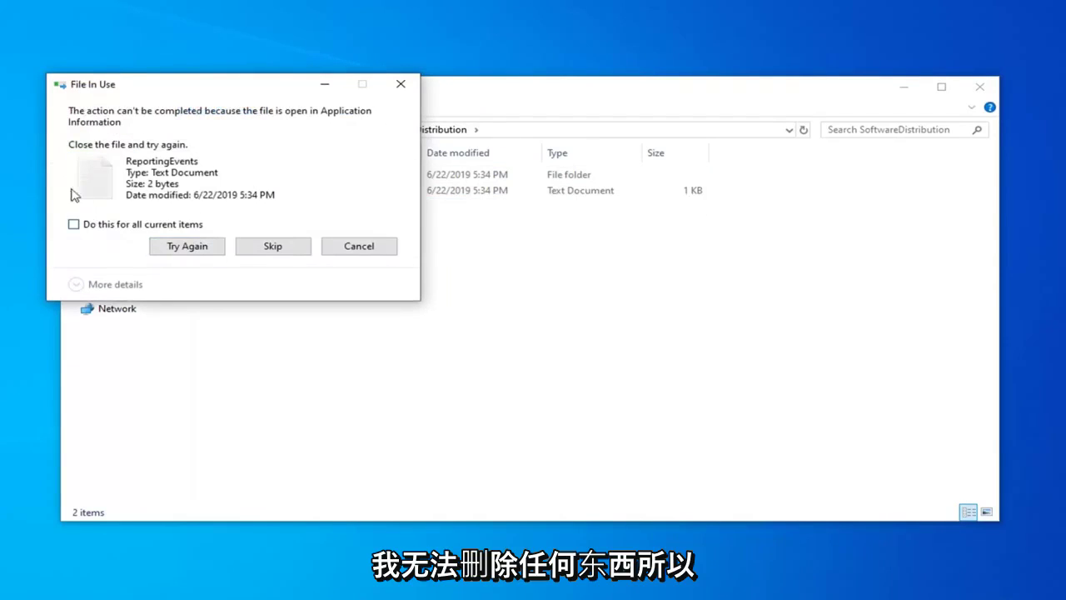
pyautogui.click(287, 249)
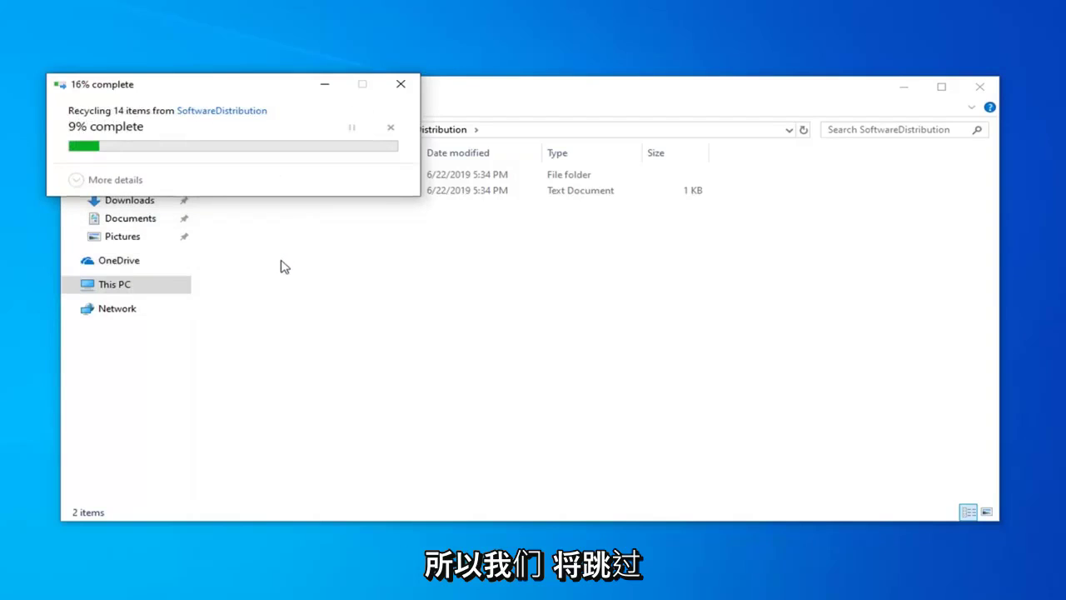
pyautogui.click(78, 227)
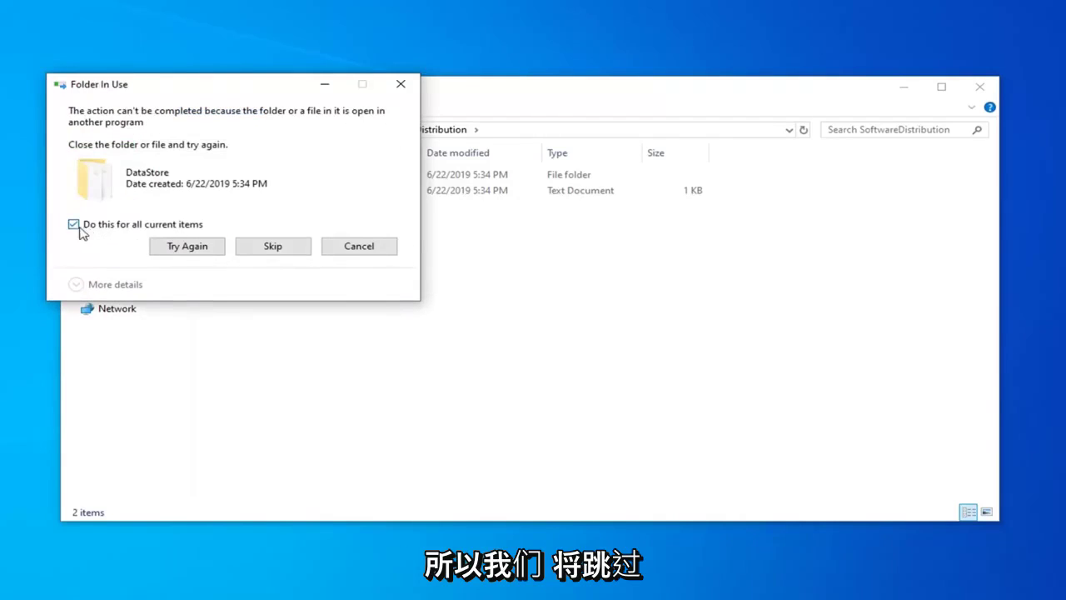
pyautogui.click(275, 248)
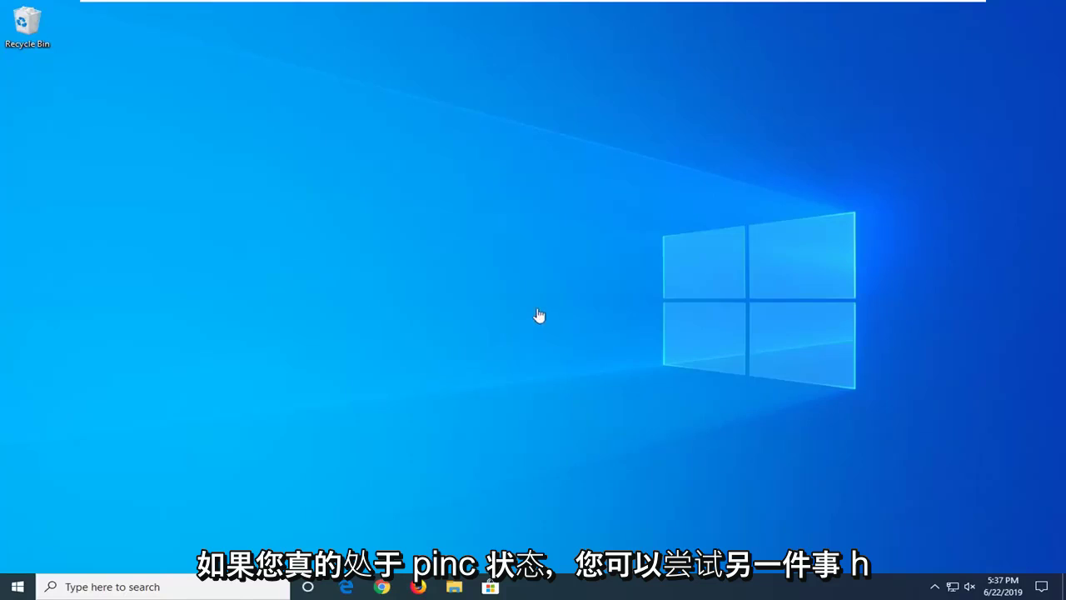
# - Open an elevated Command Prompt again from a Start search for cmd, confirming UAC
pyautogui.click(18, 588)
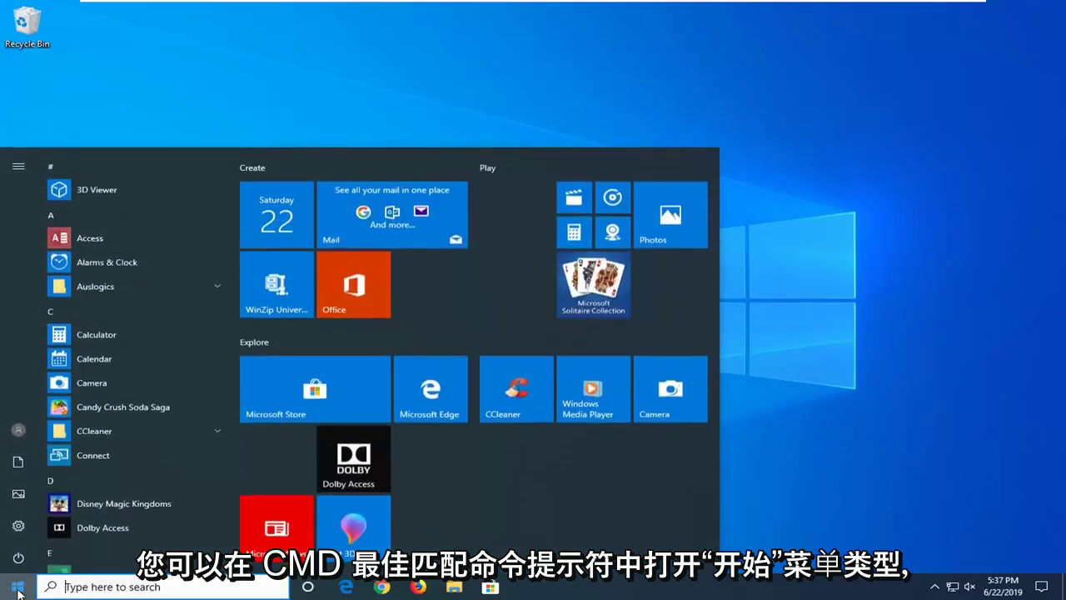
pyautogui.write('cmd')
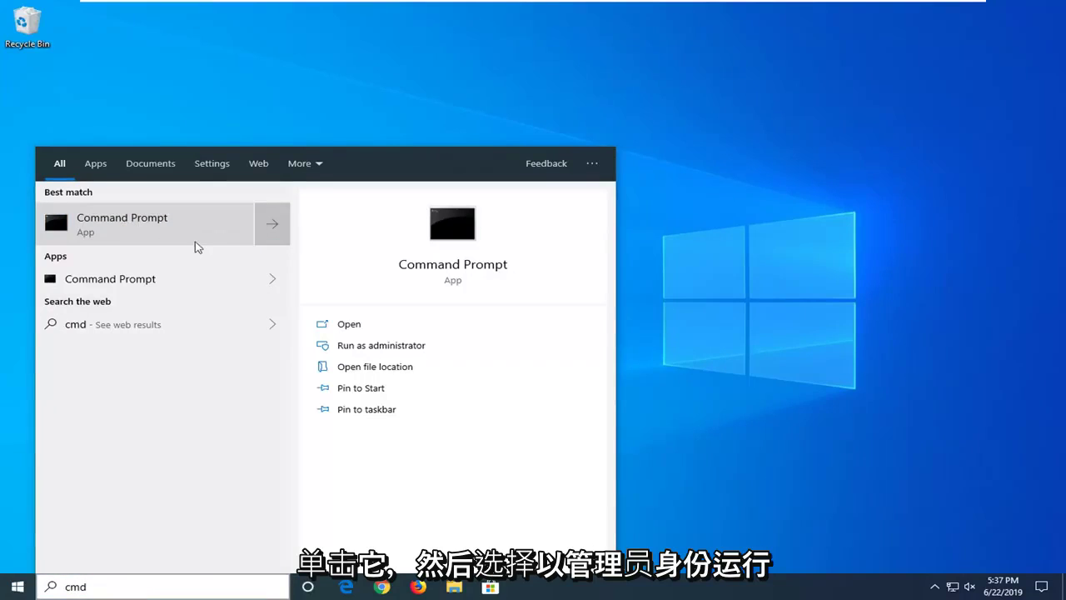
pyautogui.rightClick(130, 222)
pyautogui.click(206, 231)
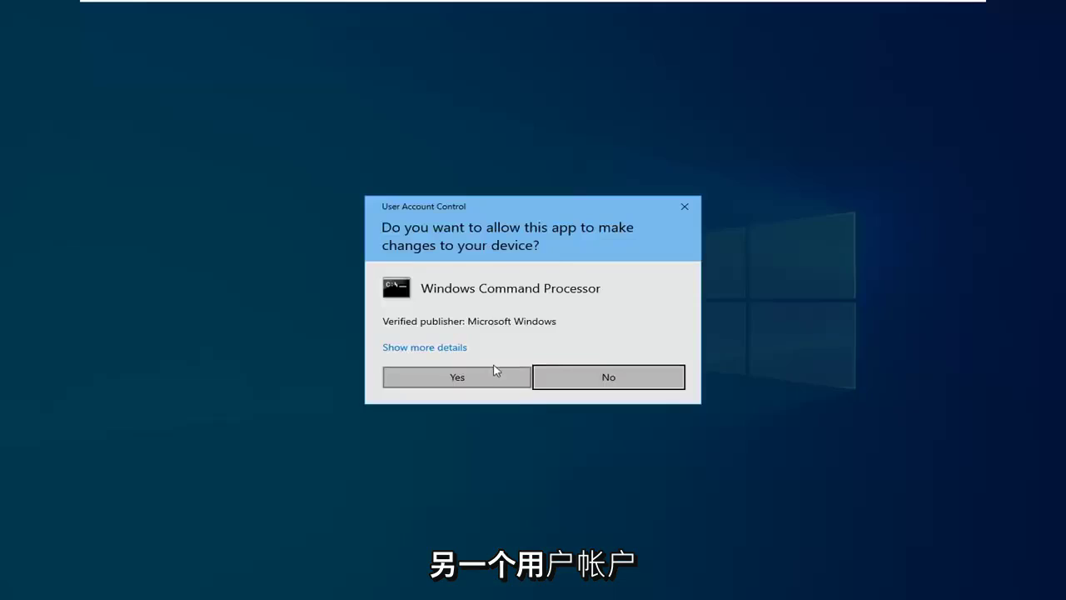
pyautogui.click(460, 379)
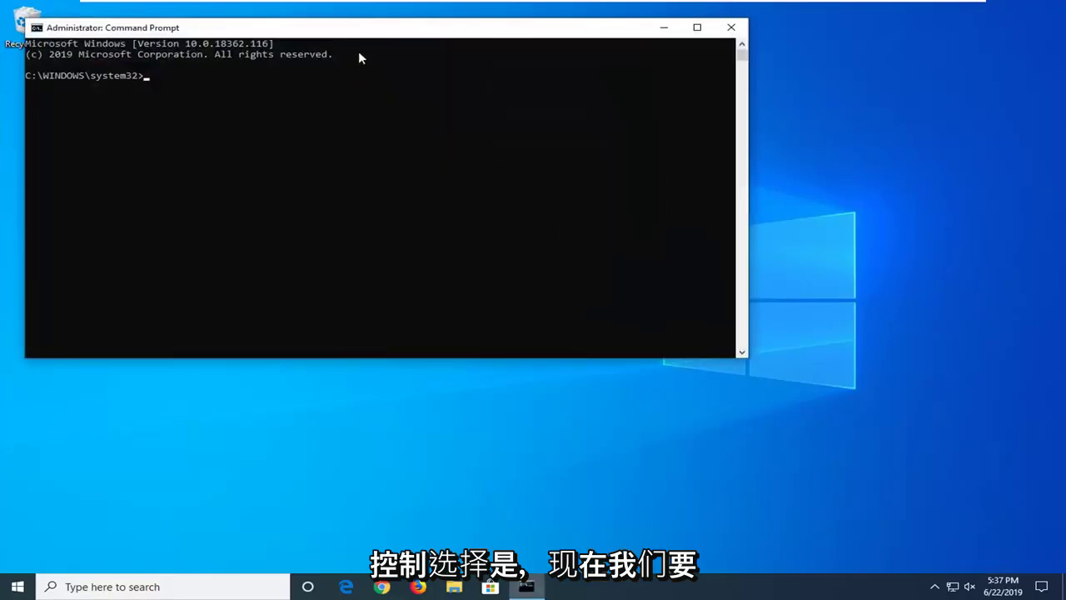
# - Centre the elevated Command Prompt window and run sfc /scannow
pyautogui.moveTo(354, 33); pyautogui.dragTo(473, 97)
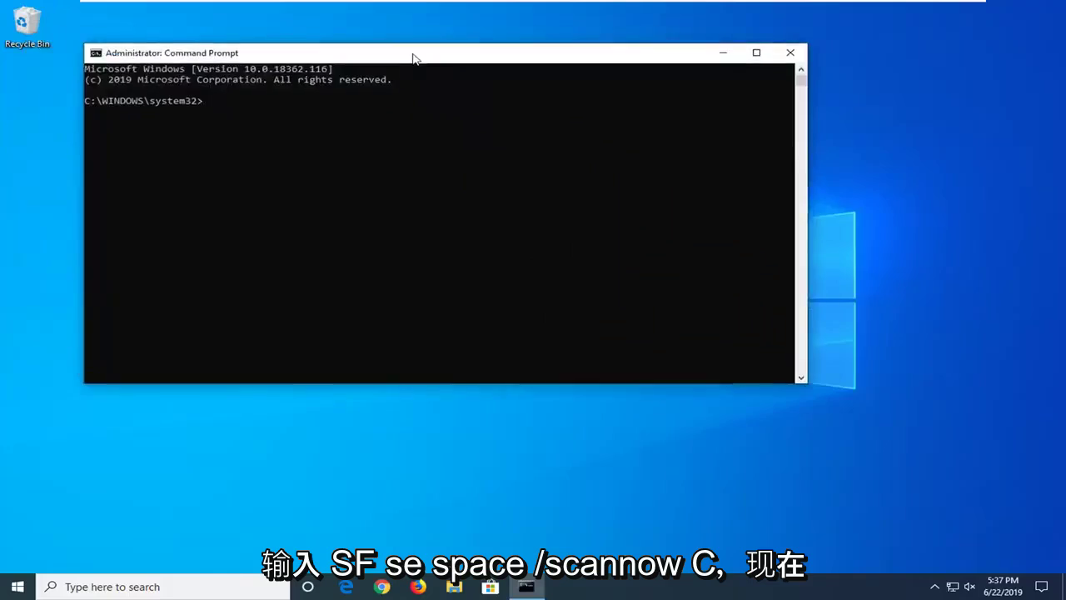
pyautogui.write('sfc')
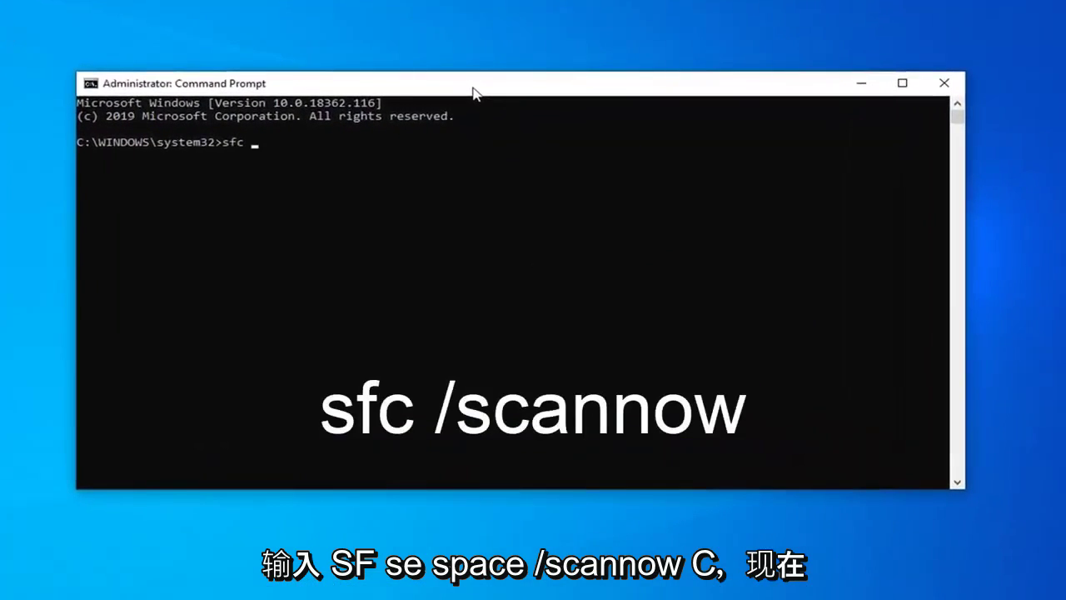
pyautogui.write(' /scannow')
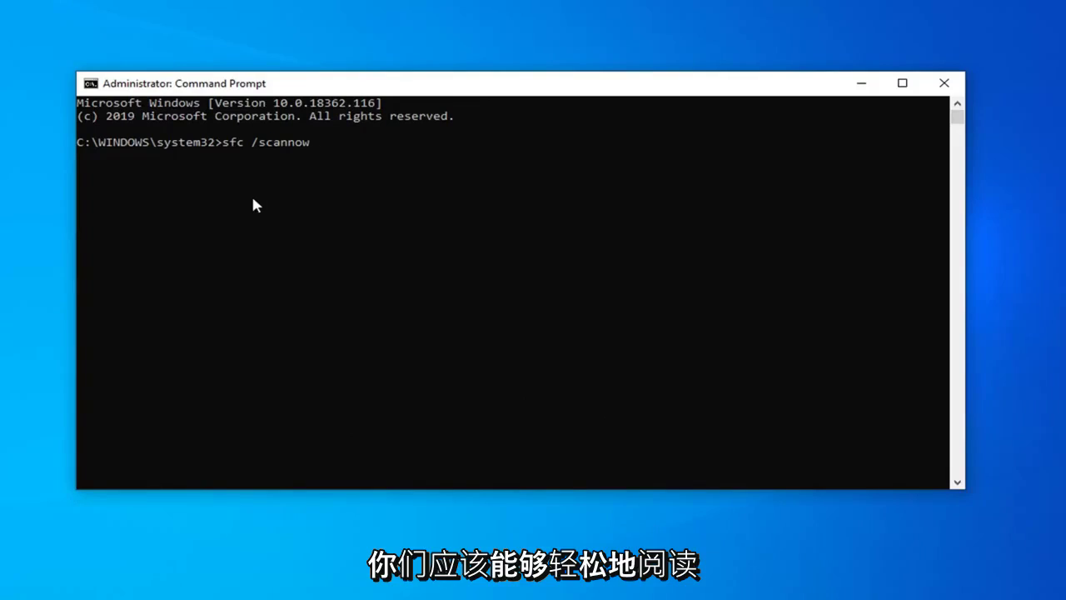
pyautogui.press('Return')
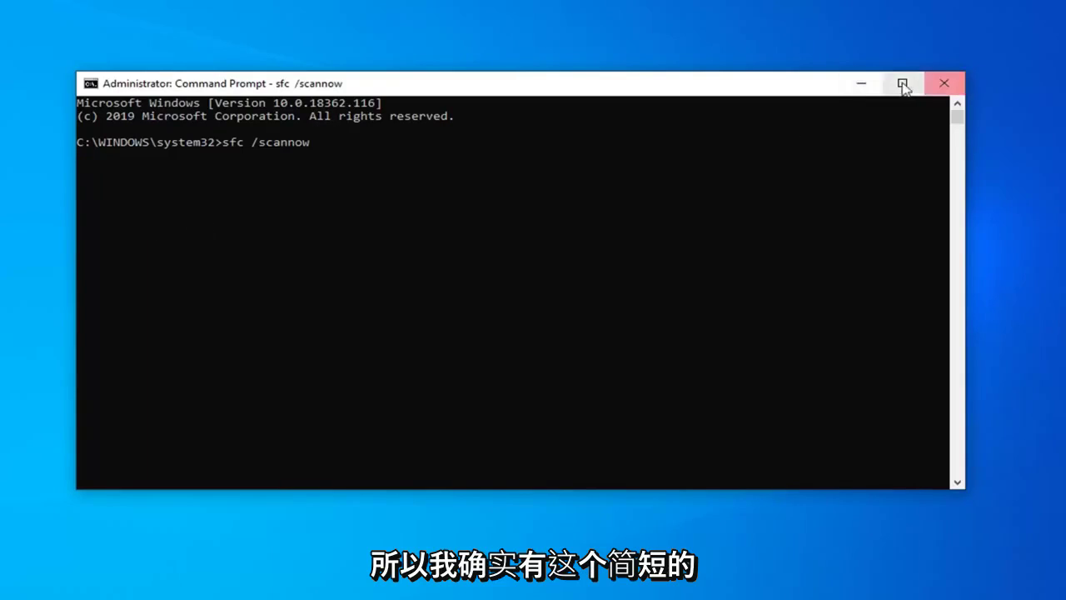
# - Close the Command Prompt window running sfc /scannow, leaving the empty desktop
pyautogui.click(950, 82)
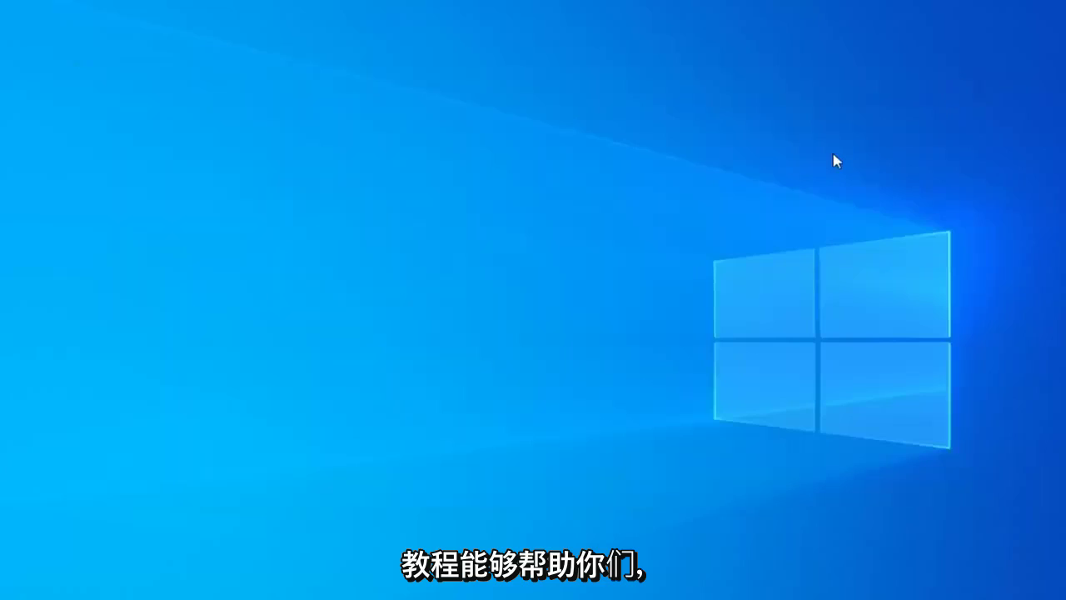